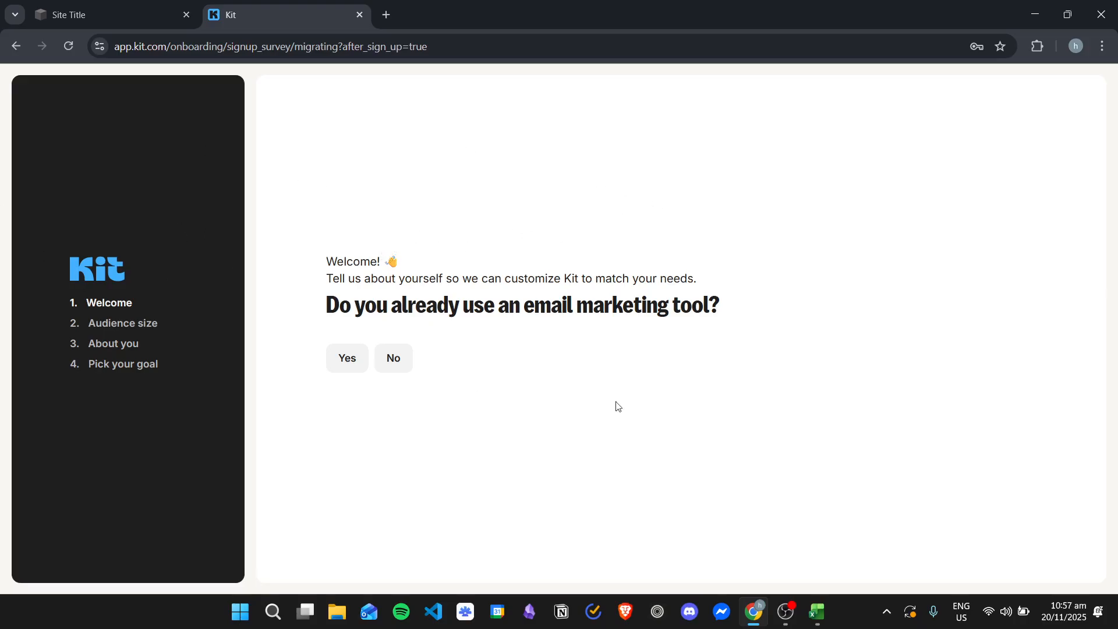
# Answer Yes to using an email marketing tool, skip naming the previous tool, and choose 0 to 1,000 subscribers
pyautogui.click(352, 359)
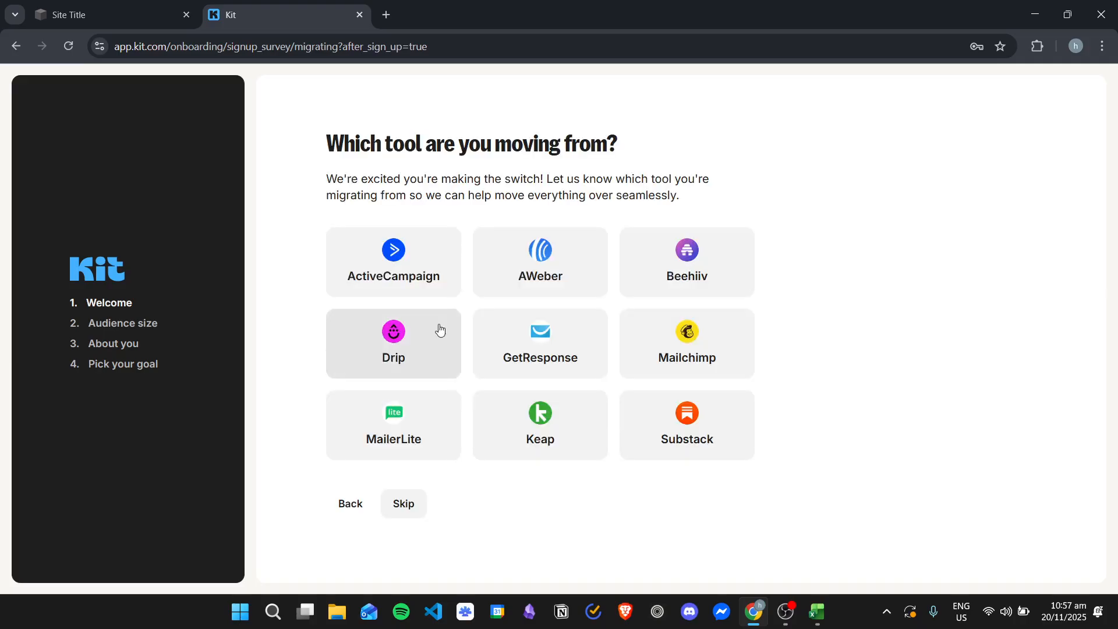
pyautogui.click(401, 503)
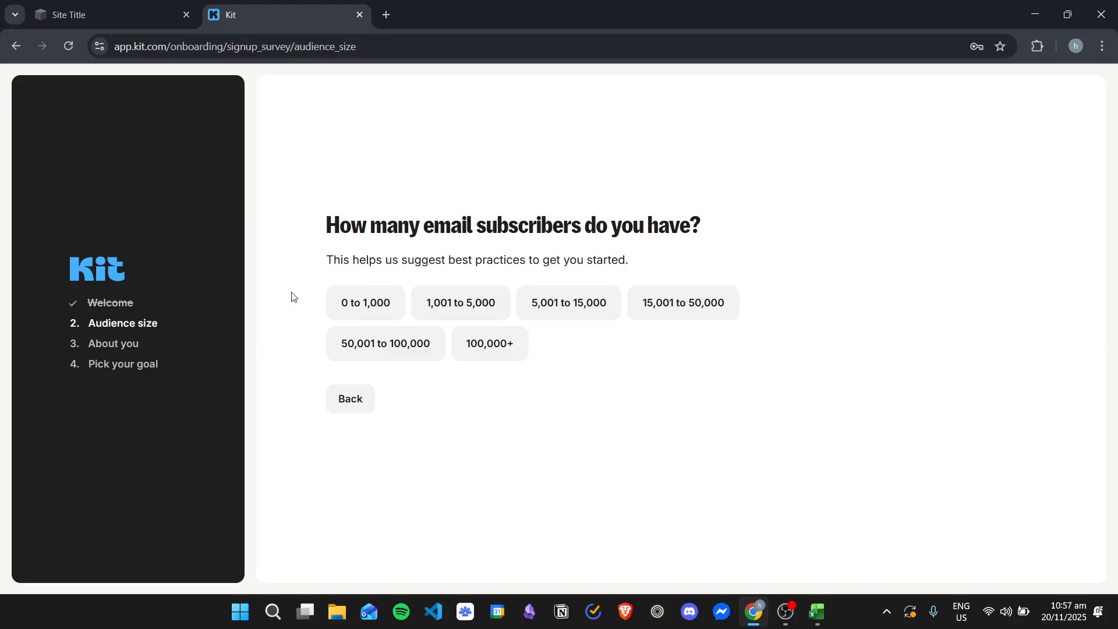
pyautogui.click(368, 315)
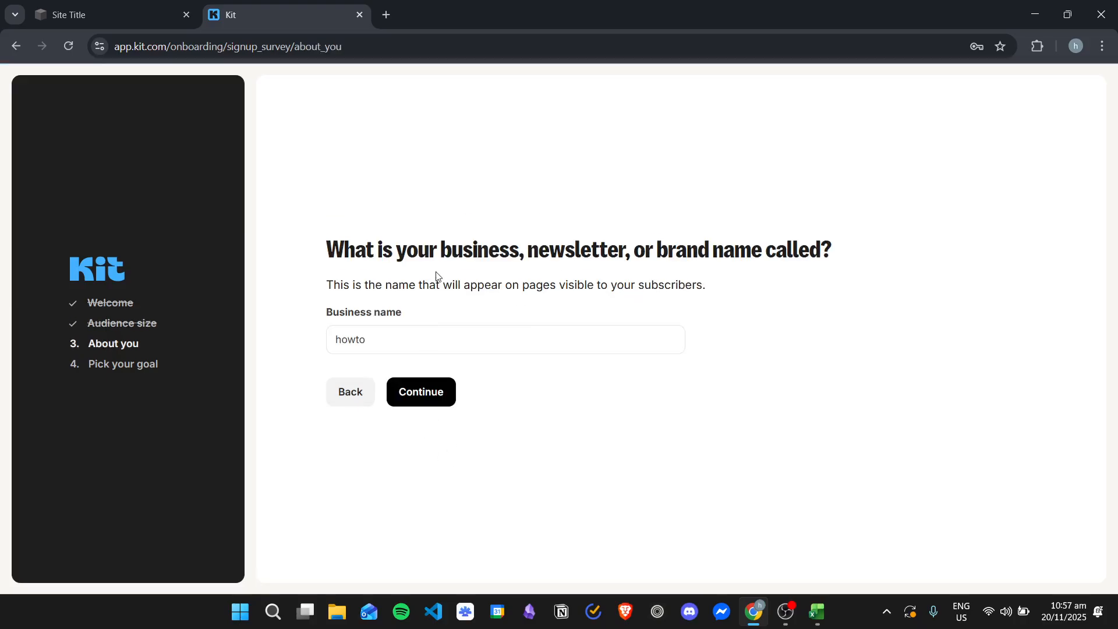
# Accept the business name howto and the domain howto-3.kit.com, and continue without selecting a creator type
pyautogui.click(445, 392)
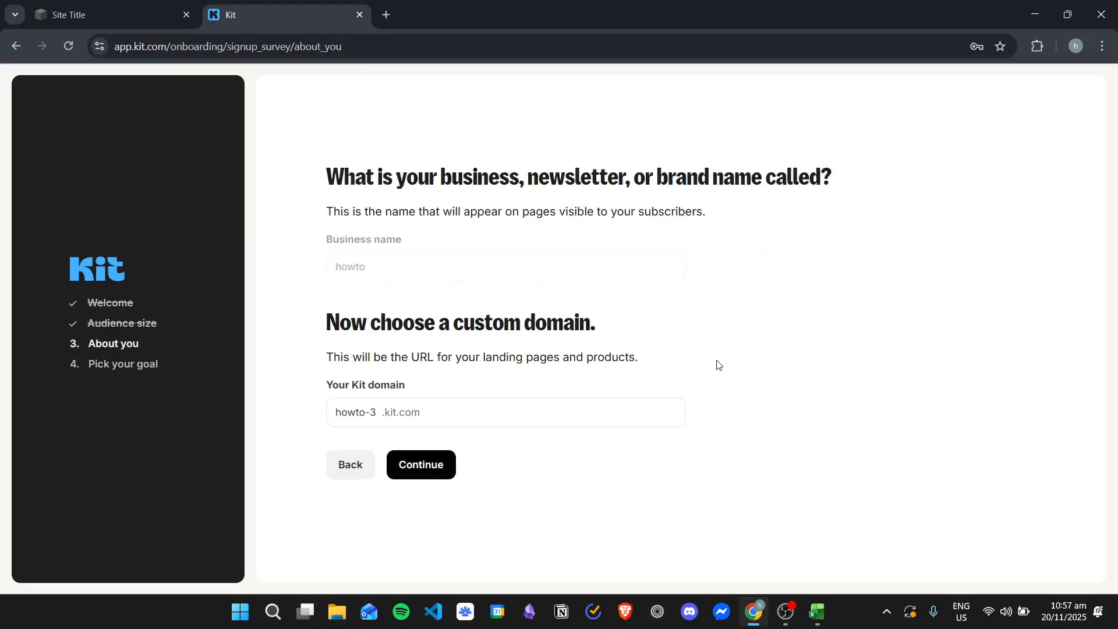
pyautogui.click(427, 464)
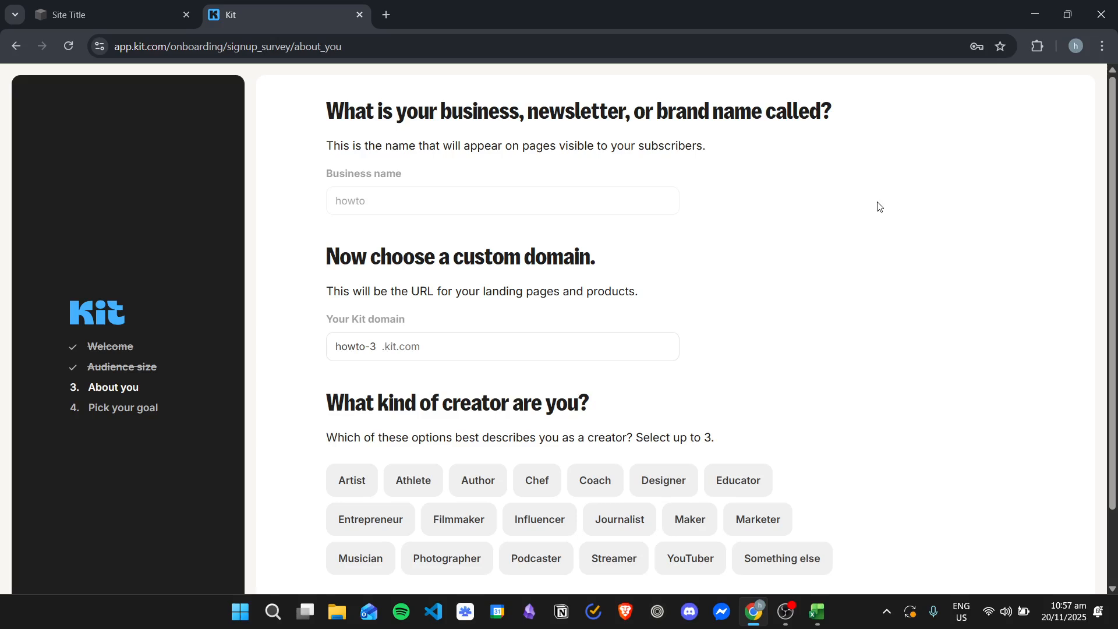
pyautogui.scroll(-2, 687, 266)
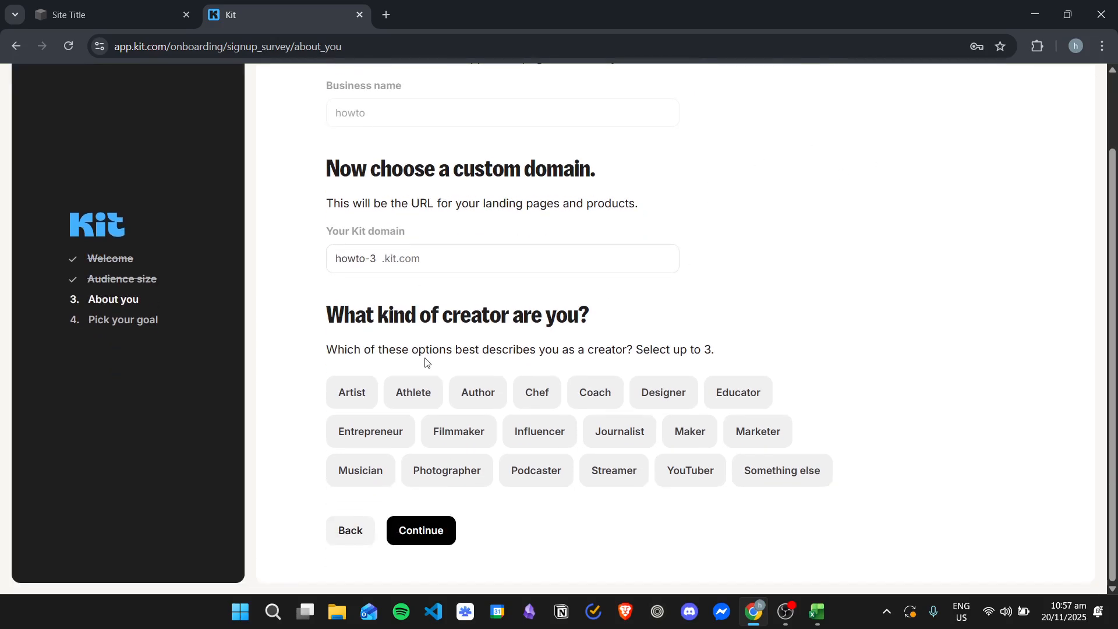
pyautogui.click(413, 532)
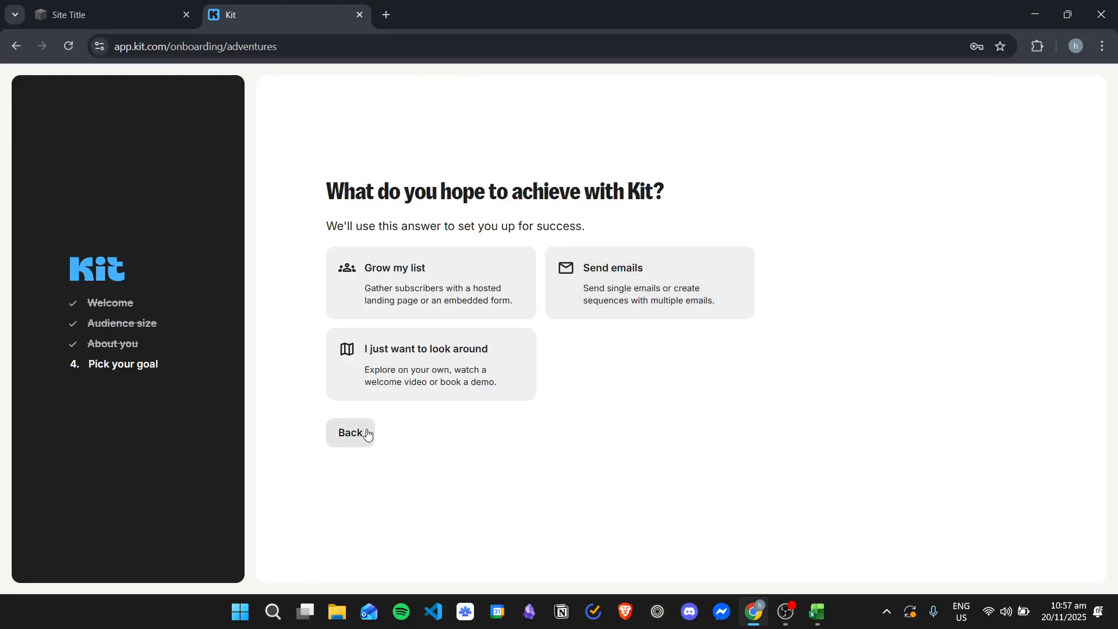
# Choose "I just want to look around" as the goal and open the guide for creating a landing page or form
pyautogui.click(469, 378)
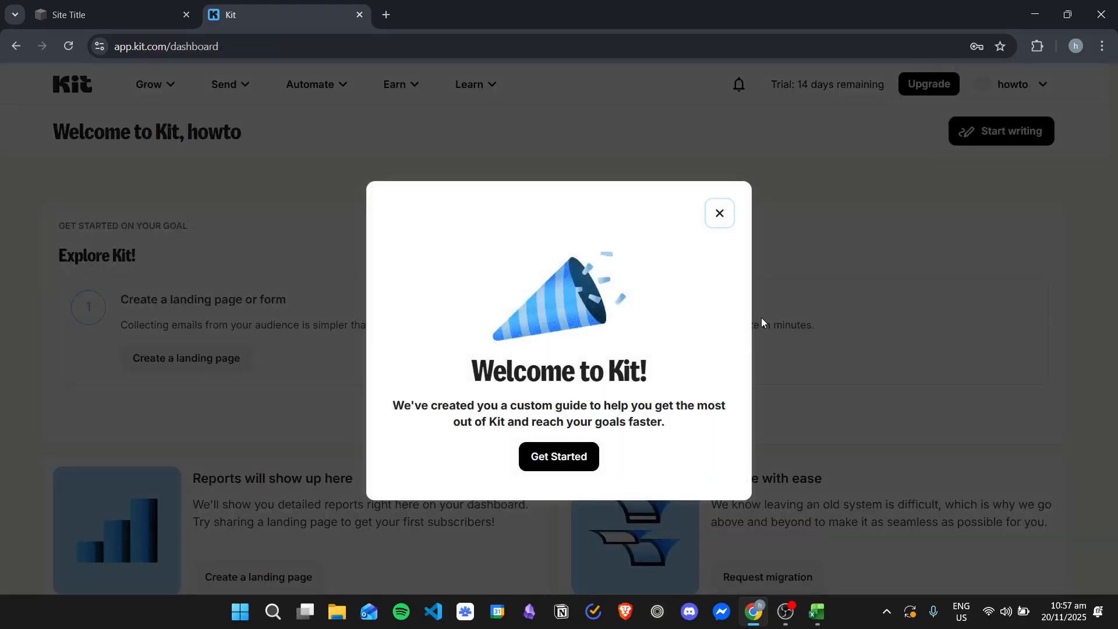
pyautogui.click(559, 456)
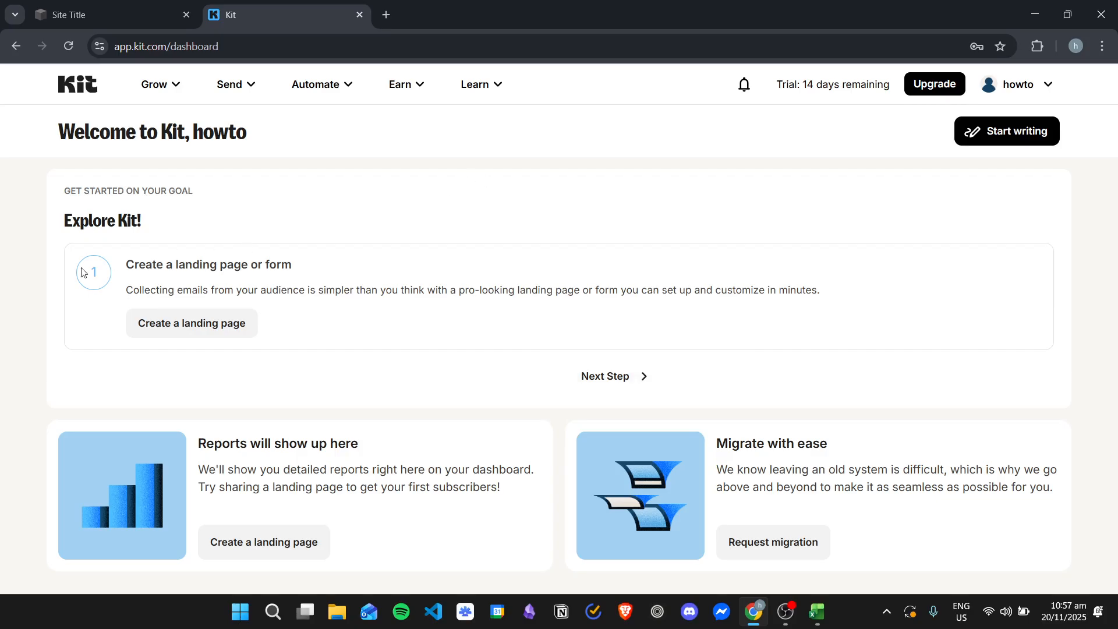
pyautogui.click(187, 322)
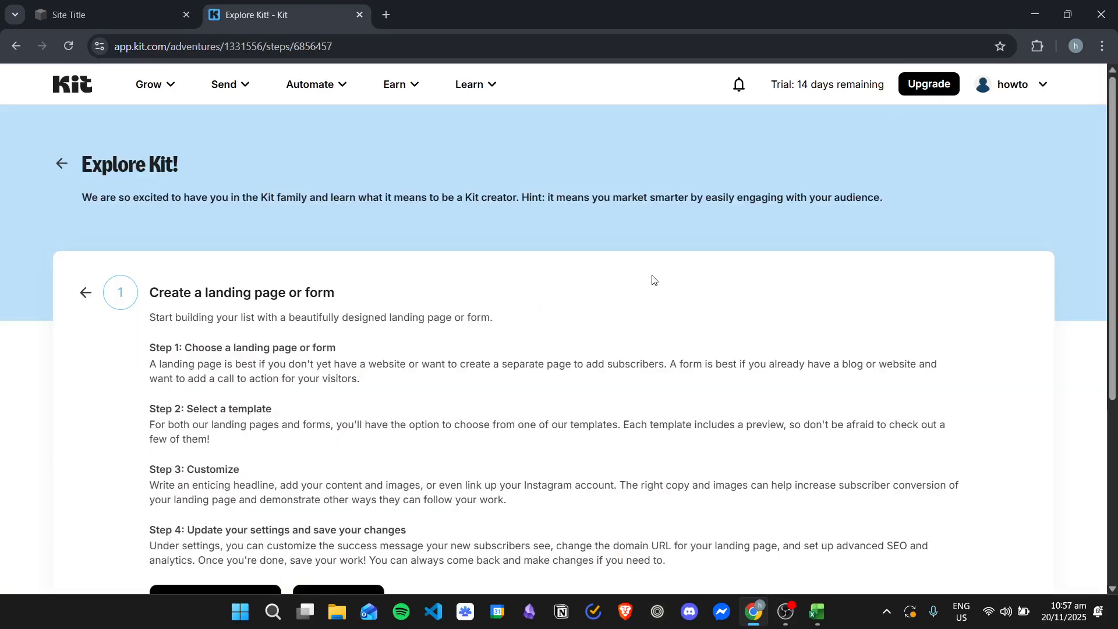
# Create a new inline form from the Pine template and dismiss the help message in the form editor
pyautogui.scroll(-3, 582, 279)
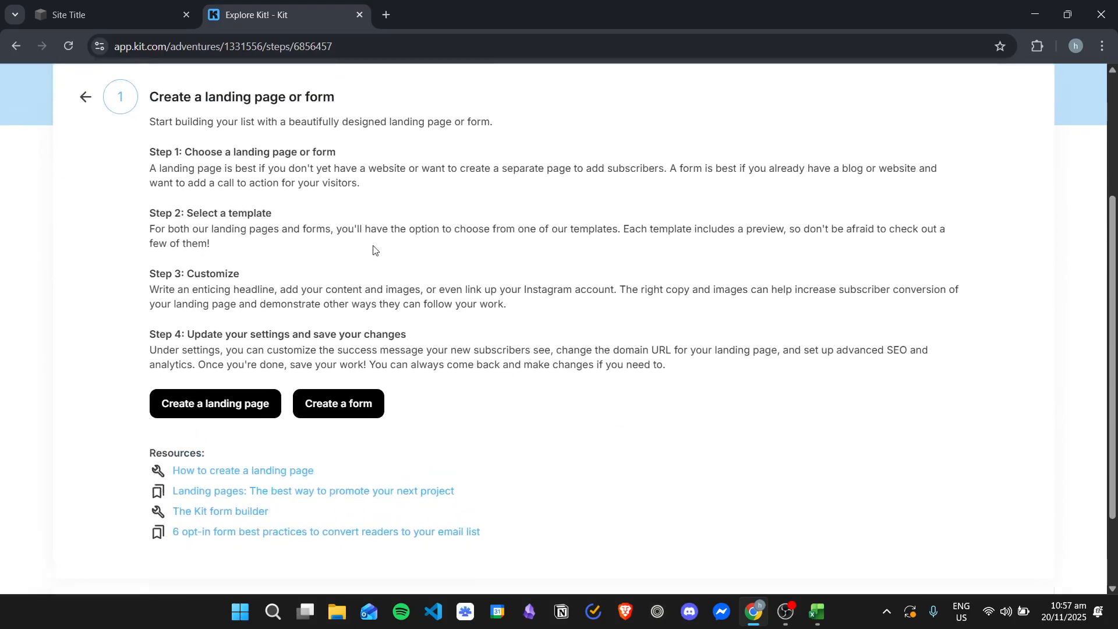
pyautogui.click(347, 464)
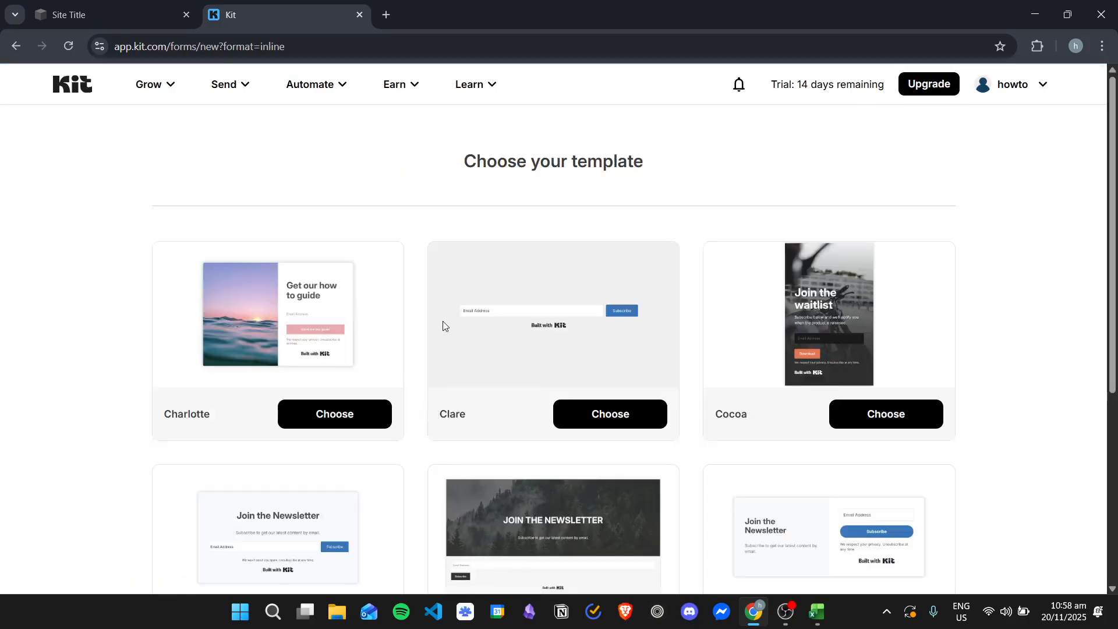
pyautogui.scroll(-4, 443, 325)
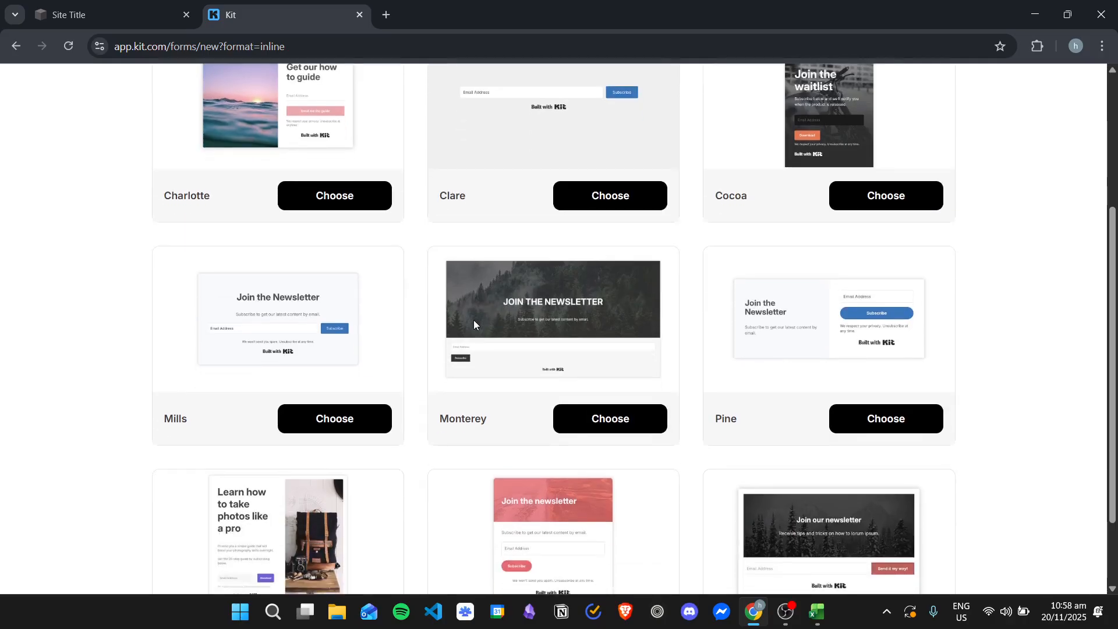
pyautogui.scroll(-2, 472, 323)
pyautogui.scroll(4, 451, 325)
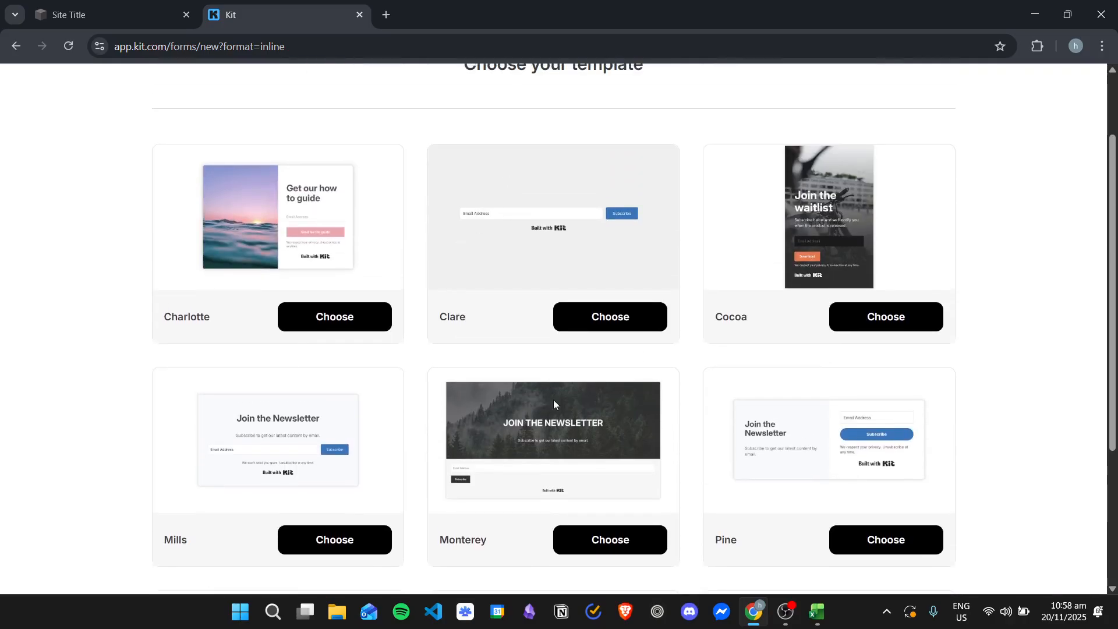
pyautogui.scroll(-1, 864, 520)
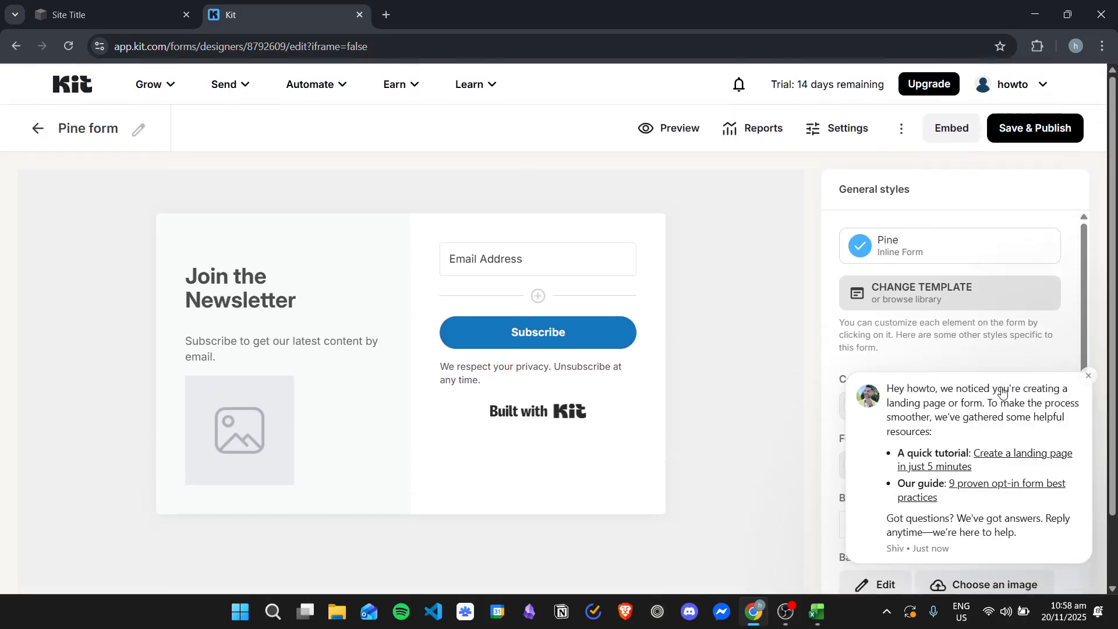
pyautogui.click(1088, 376)
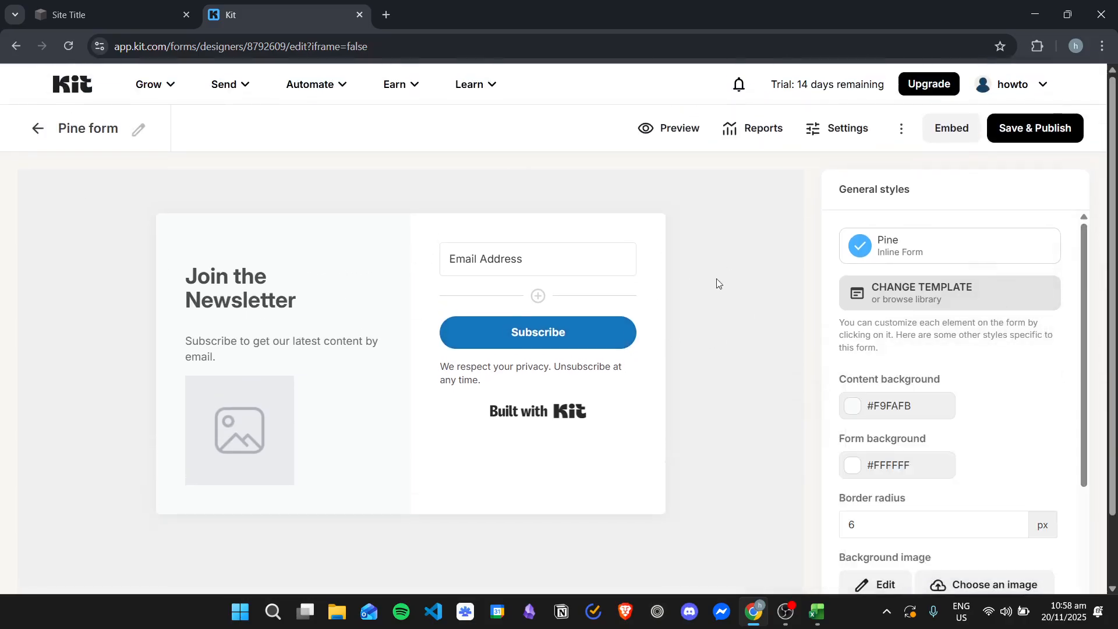
# Set the form's content background to the light blue #9DBEE1
pyautogui.scroll(-5, 973, 354)
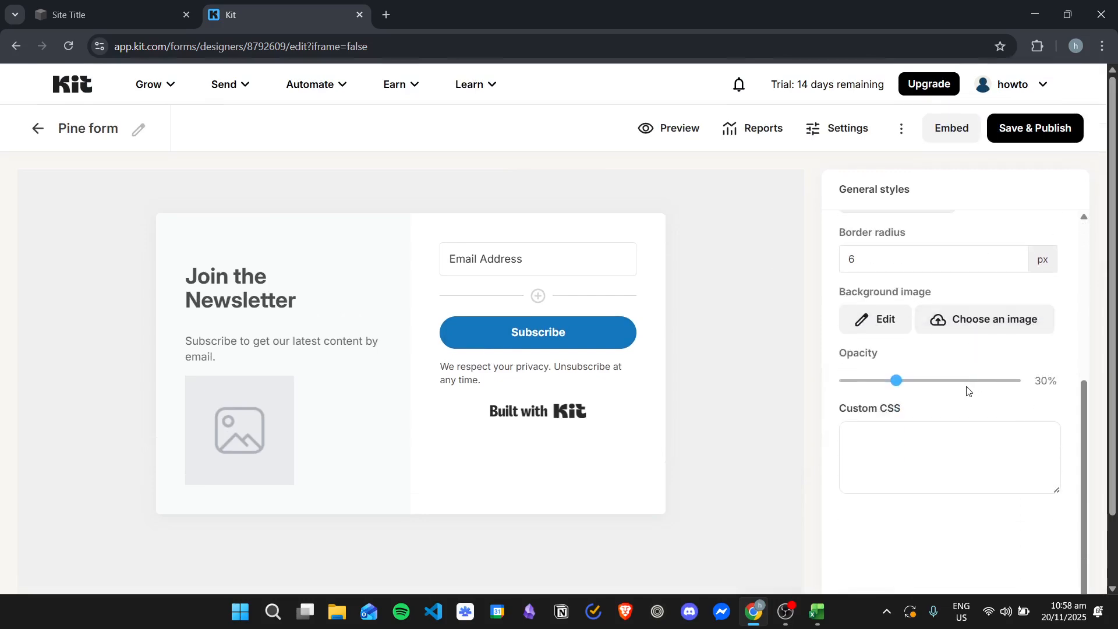
pyautogui.scroll(4, 968, 389)
pyautogui.scroll(1, 970, 386)
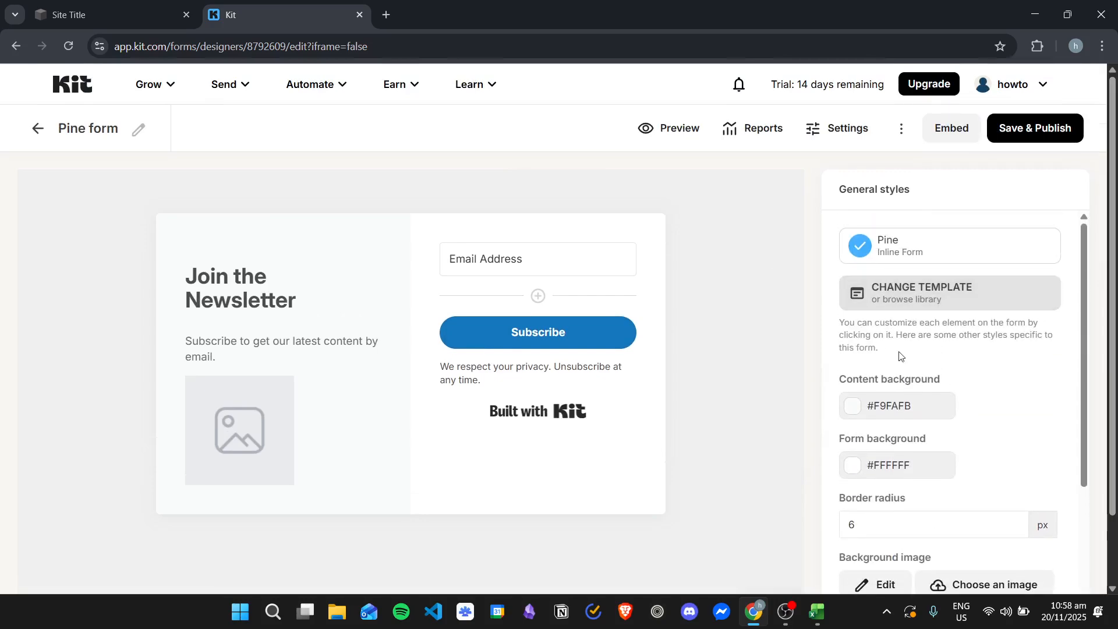
pyautogui.scroll(-1, 894, 322)
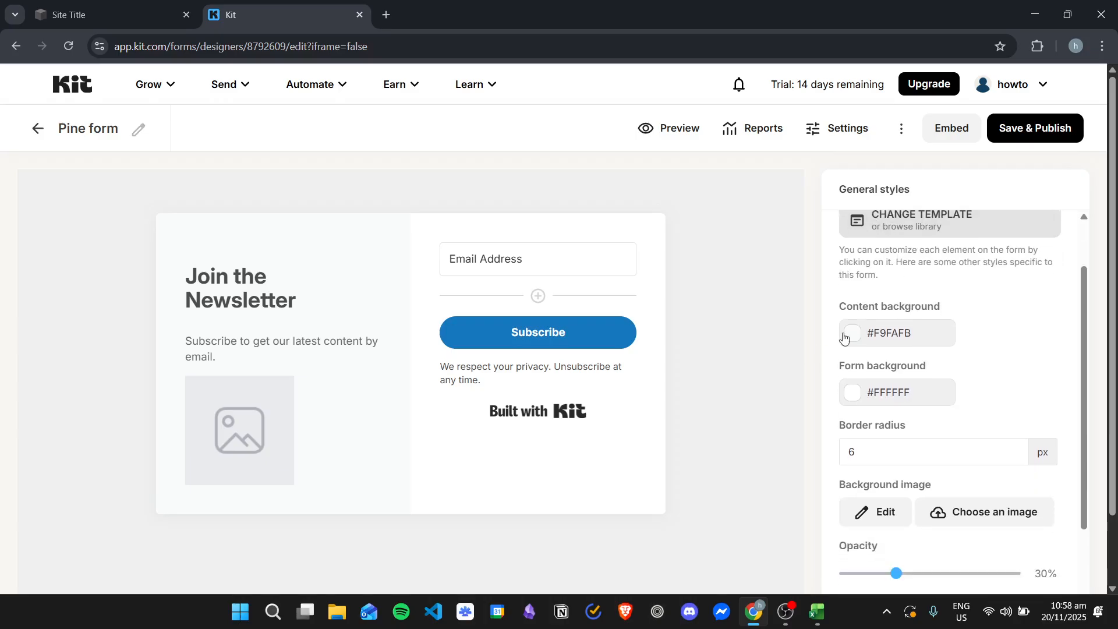
pyautogui.click(885, 333)
pyautogui.click(918, 379)
pyautogui.click(879, 373)
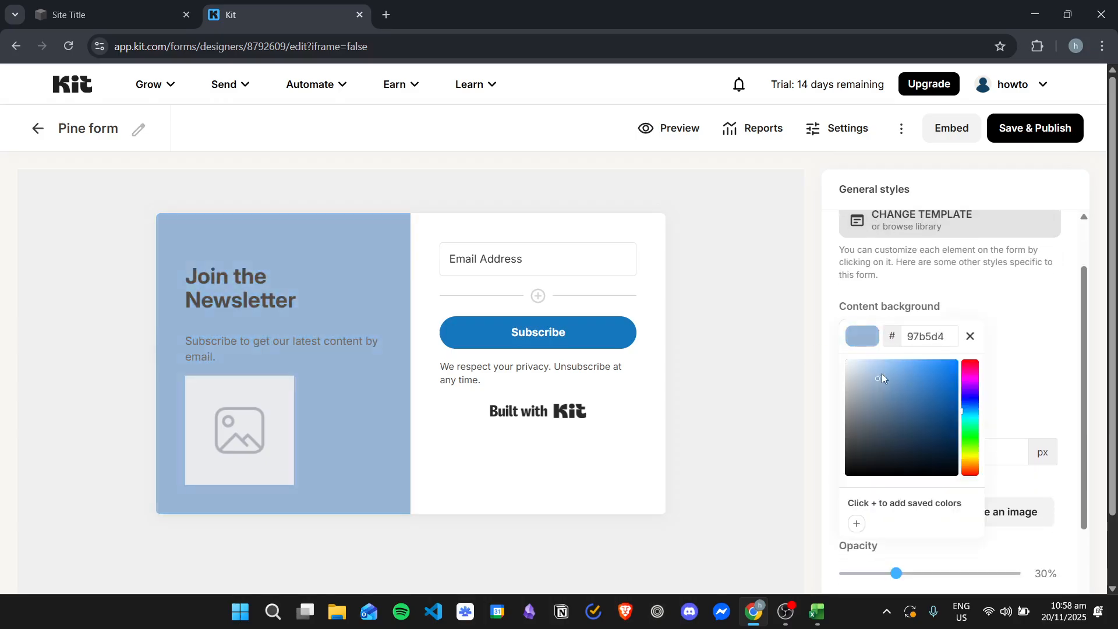
pyautogui.click(737, 309)
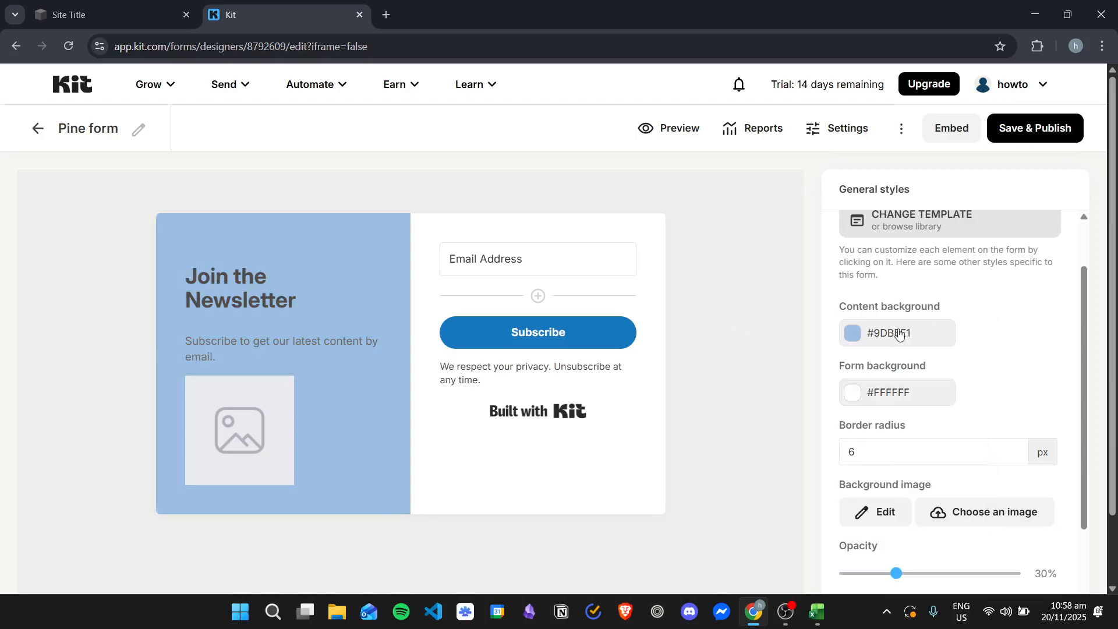
# Try out another form background color and return it to #FFFFFF
pyautogui.click(853, 392)
pyautogui.click(906, 441)
pyautogui.moveTo(906, 439); pyautogui.dragTo(787, 418)
pyautogui.click(1063, 339)
# Increase the form's border radius to 15 px
pyautogui.scroll(-1, 994, 363)
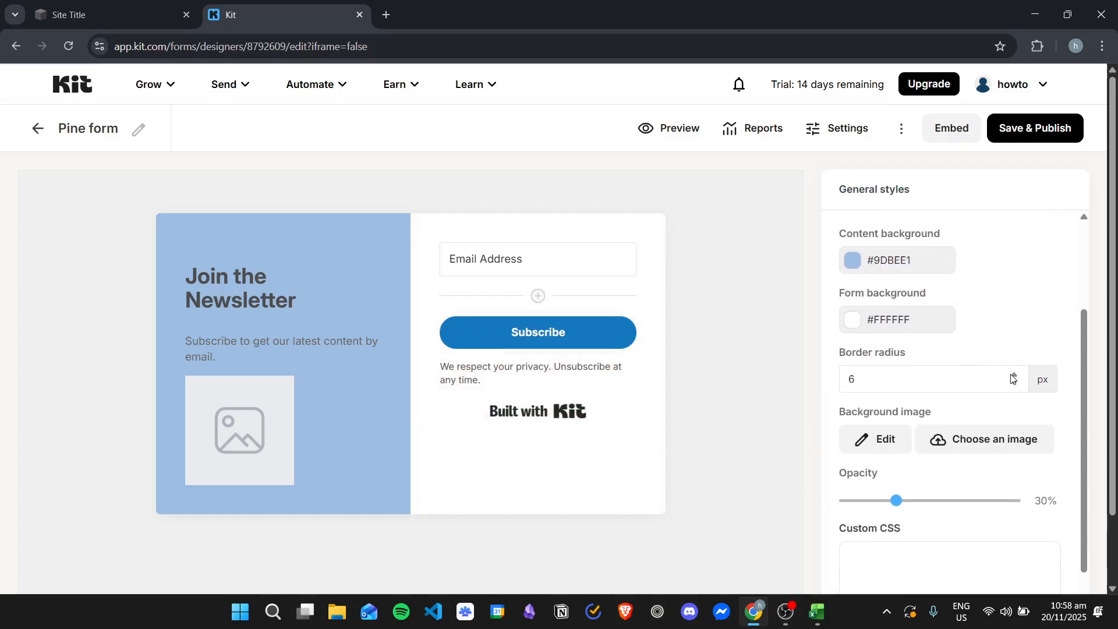
pyautogui.doubleClick(1012, 375)
pyautogui.doubleClick(1015, 376)
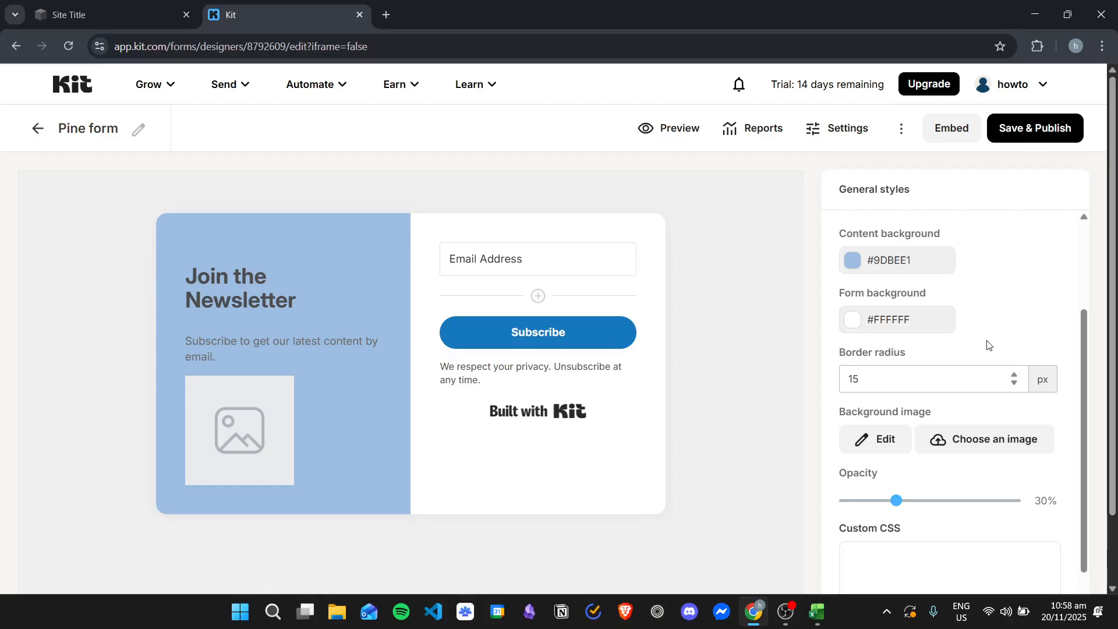
# Lower the background image opacity of the form to 10%
pyautogui.scroll(-1, 987, 345)
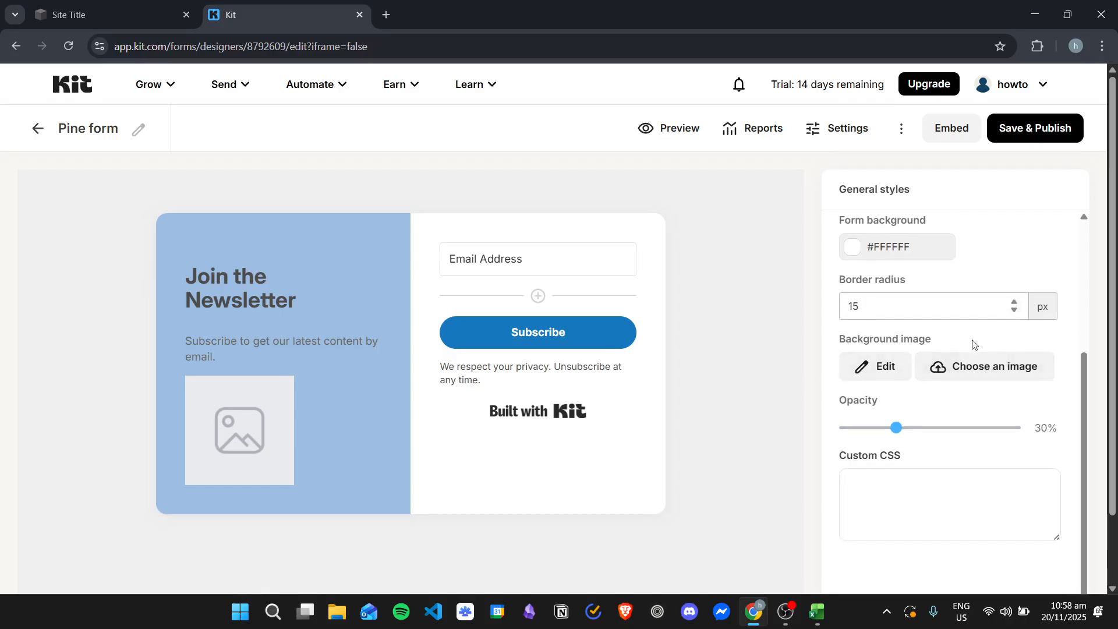
pyautogui.scroll(-1, 978, 413)
pyautogui.moveTo(894, 383); pyautogui.dragTo(863, 386)
pyautogui.scroll(-1, 885, 407)
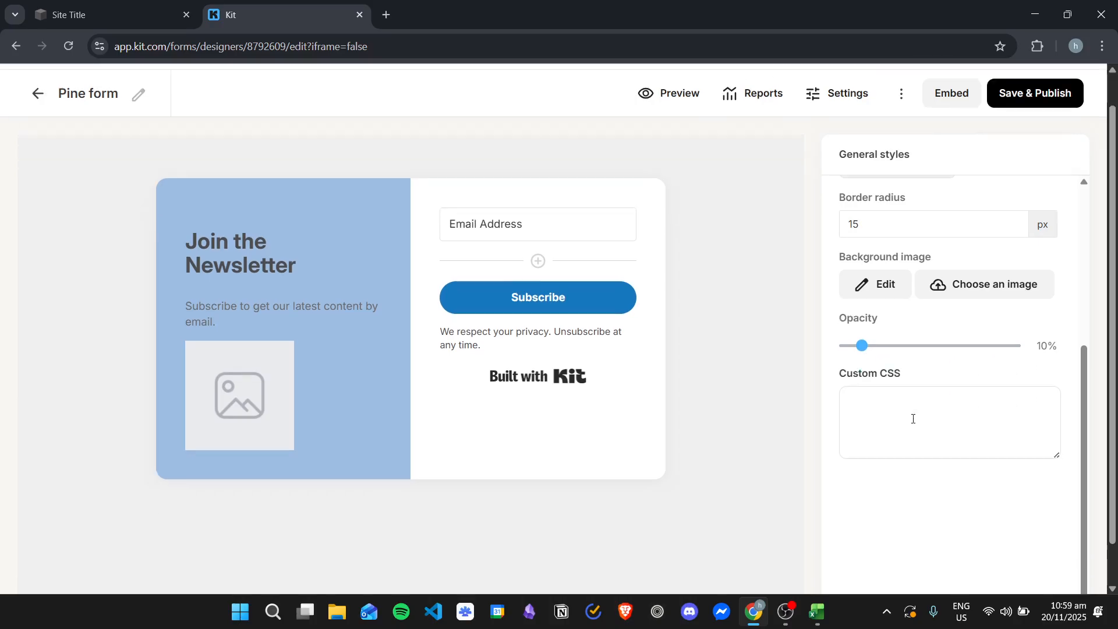
# Add a custom field below Email Address on the form and assign it to First Name
pyautogui.scroll(6, 941, 474)
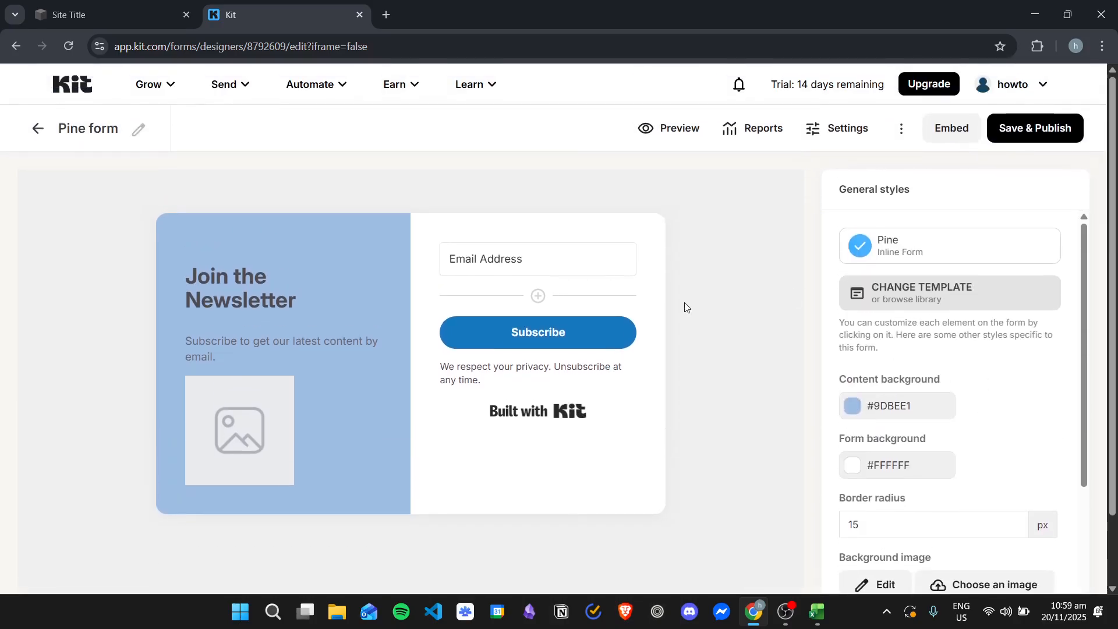
pyautogui.click(537, 297)
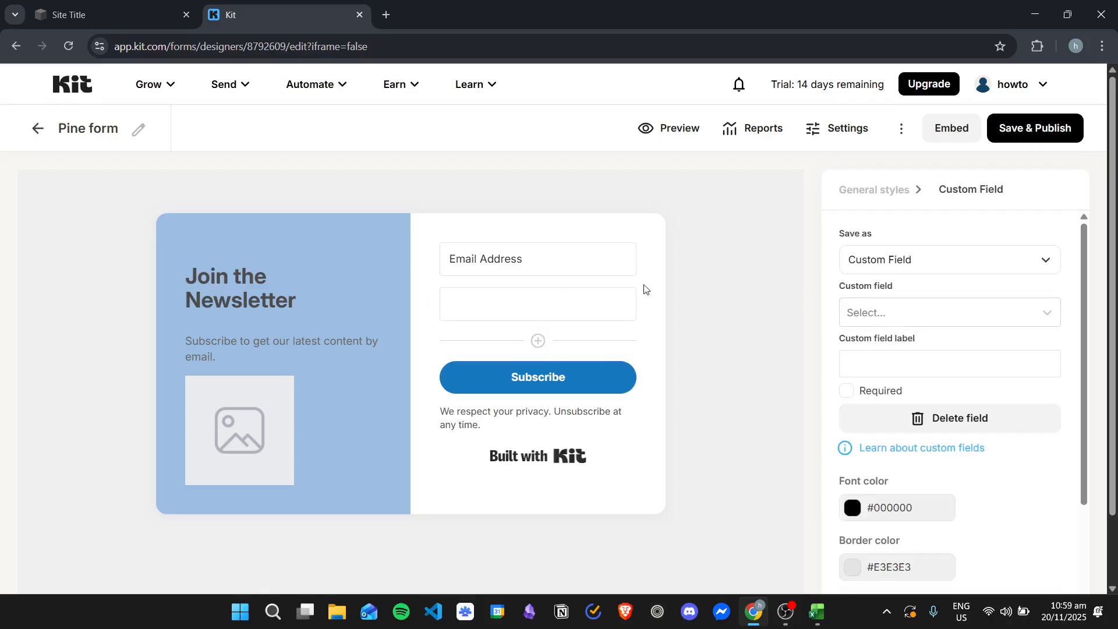
pyautogui.click(955, 312)
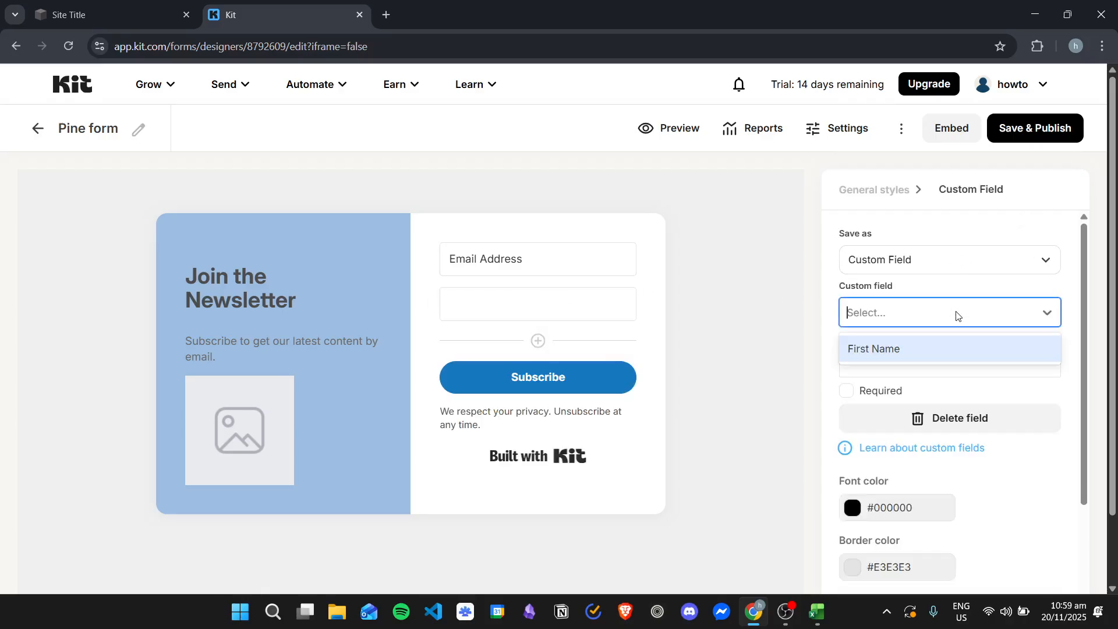
pyautogui.click(978, 262)
pyautogui.click(891, 341)
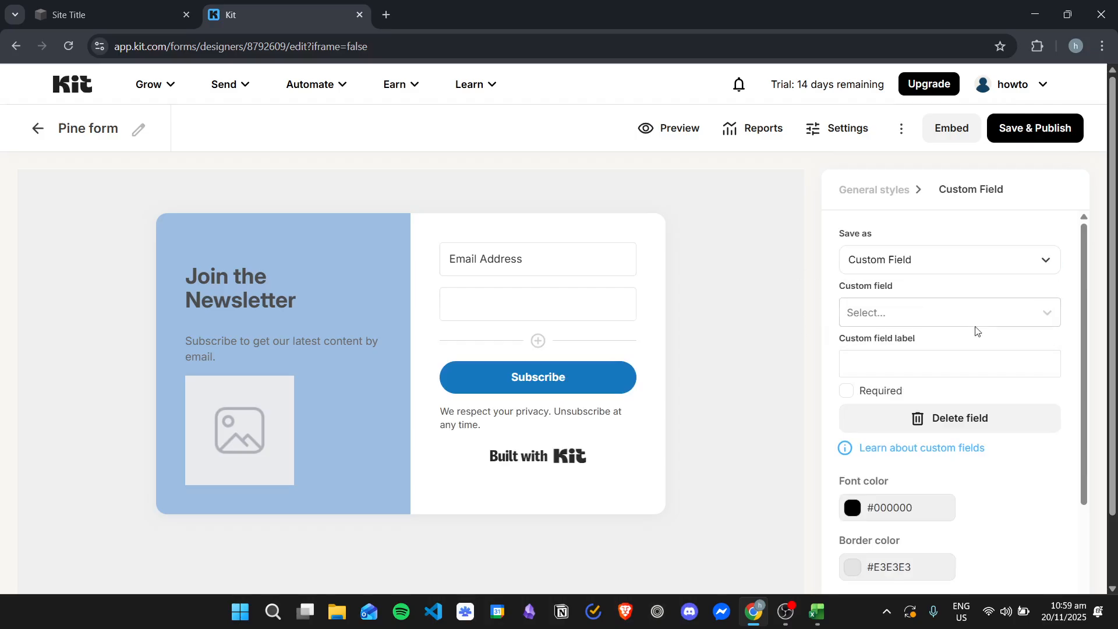
pyautogui.click(974, 308)
pyautogui.click(895, 349)
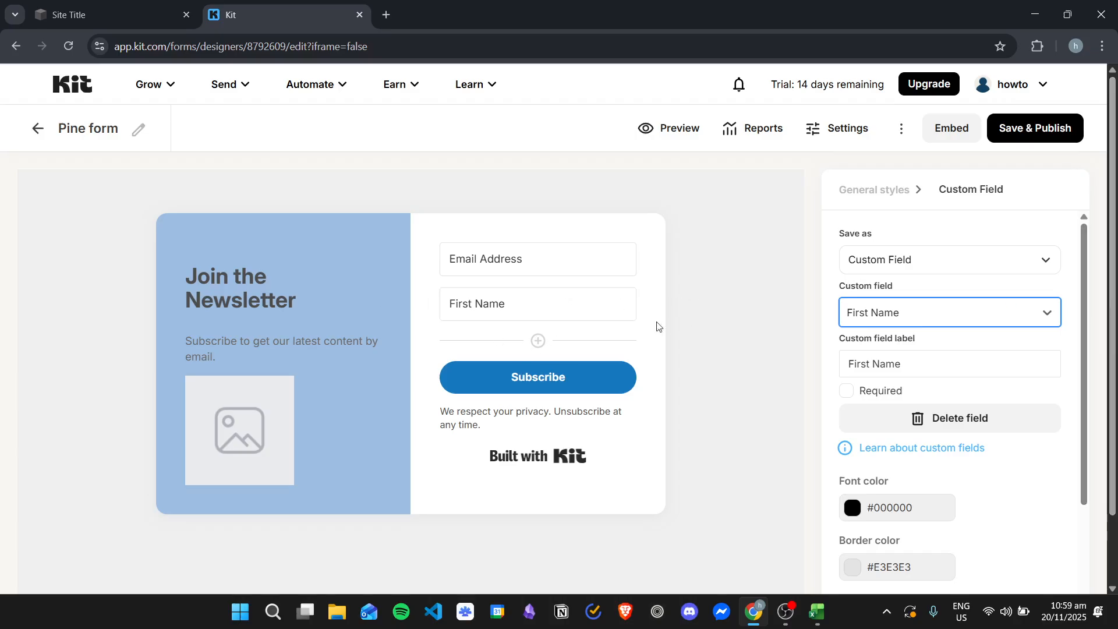
# Make the First Name field required and look over its font and border style options
pyautogui.scroll(-1, 965, 364)
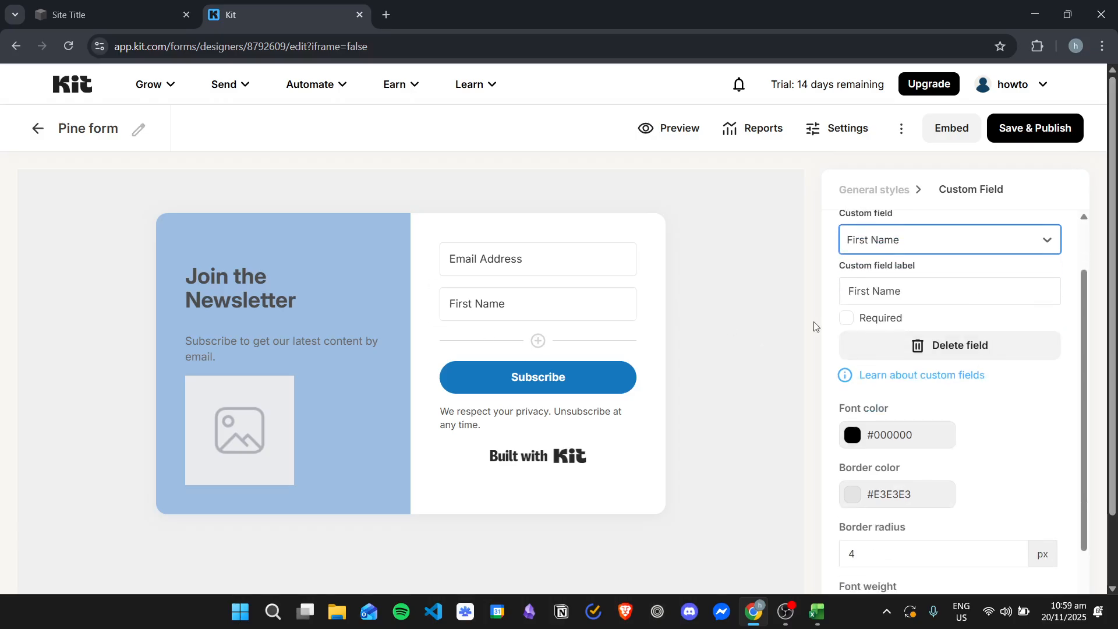
pyautogui.click(848, 318)
pyautogui.scroll(-1, 994, 334)
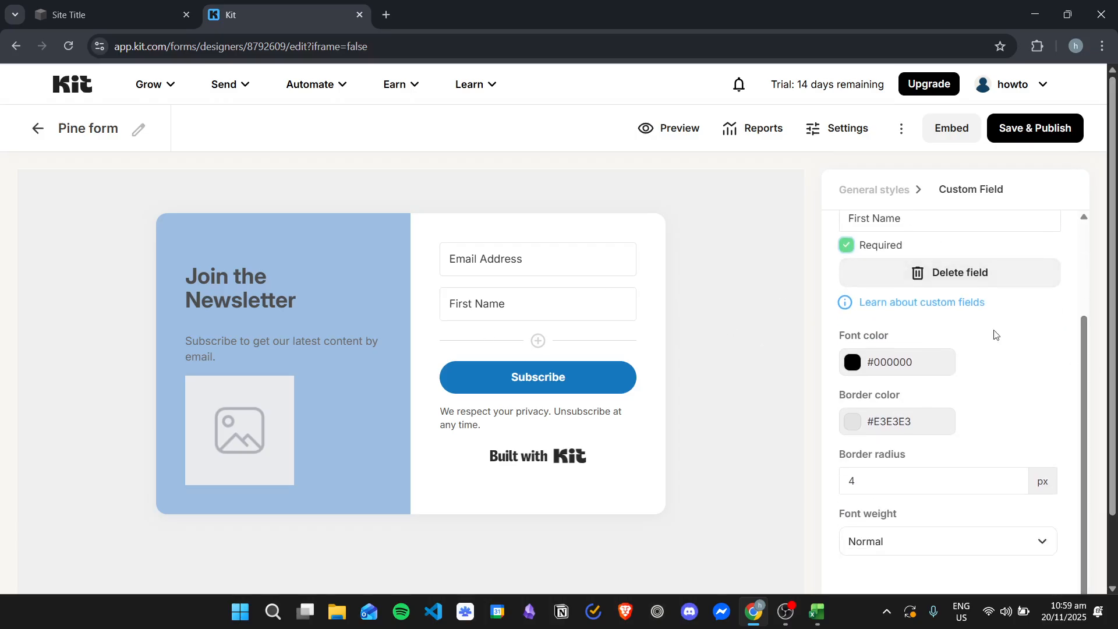
pyautogui.scroll(-1, 899, 349)
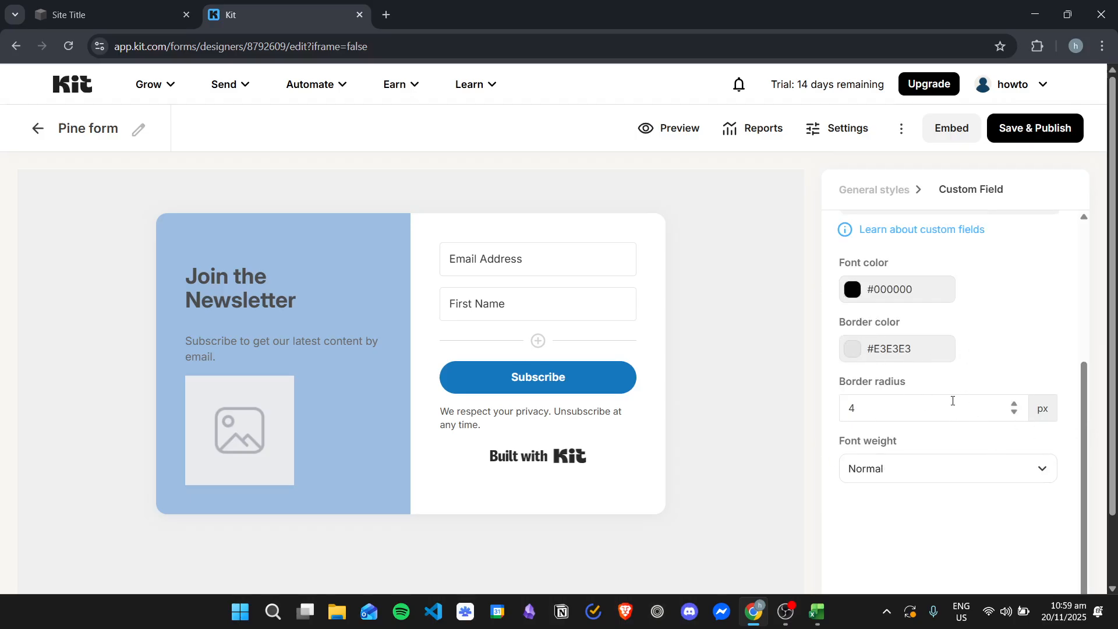
pyautogui.scroll(3, 964, 493)
pyautogui.scroll(2, 961, 322)
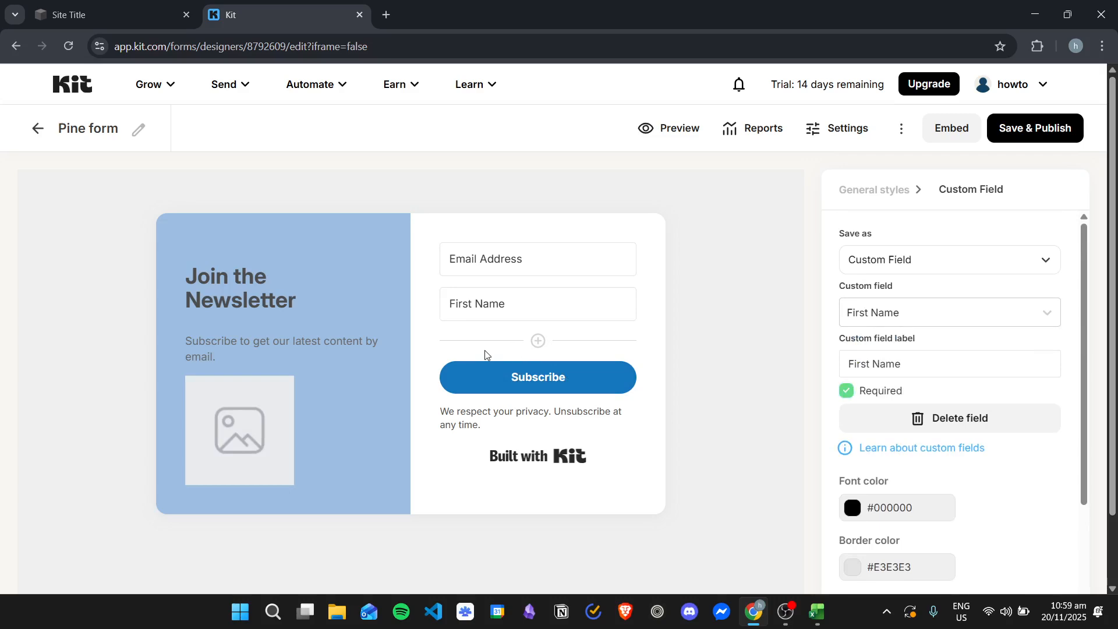
# Change the Subscribe button's background color to #08E6E6 and look at its font weight options
pyautogui.click(538, 377)
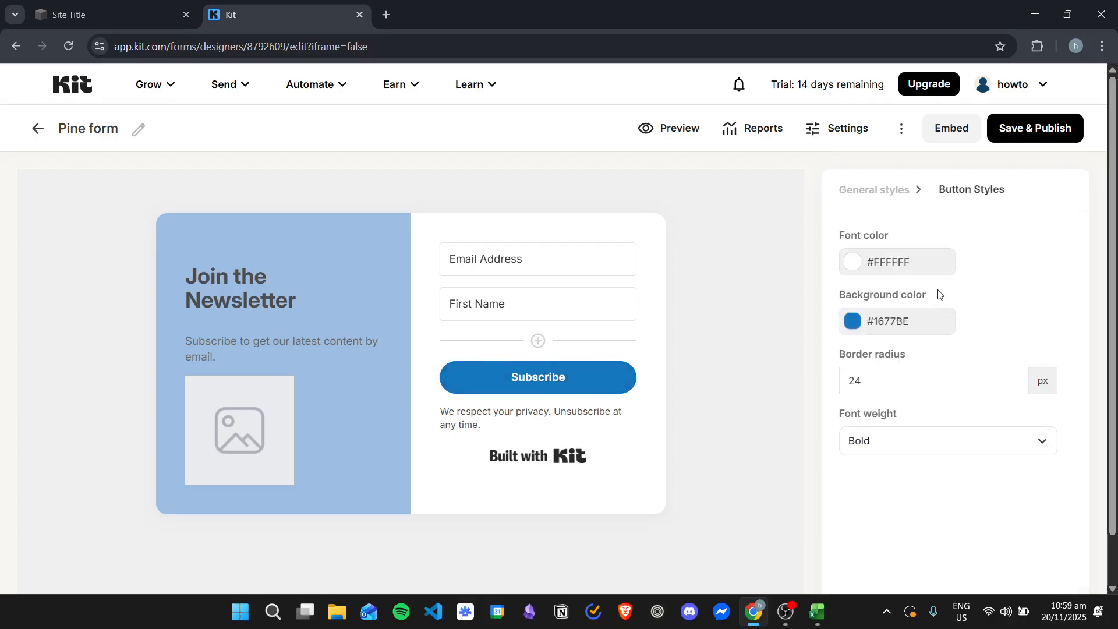
pyautogui.click(854, 320)
pyautogui.moveTo(882, 372); pyautogui.dragTo(954, 360)
pyautogui.click(985, 251)
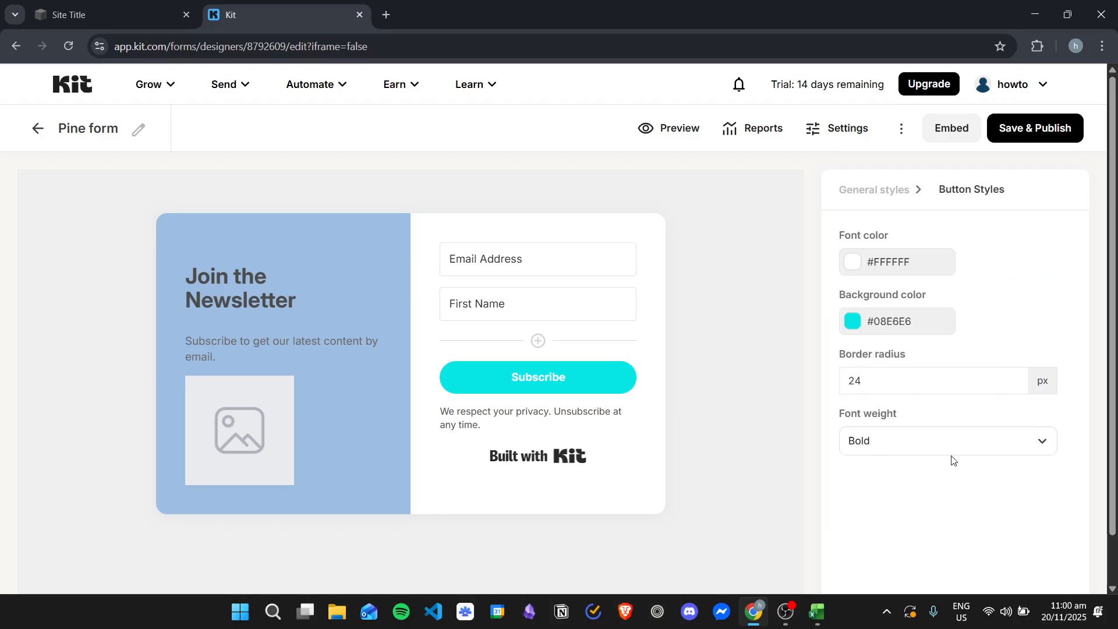
pyautogui.click(1005, 441)
pyautogui.click(1005, 442)
# Append "Additional text" to the privacy note under the Subscribe button and turn off the "Built with Kit" badge
pyautogui.click(445, 414)
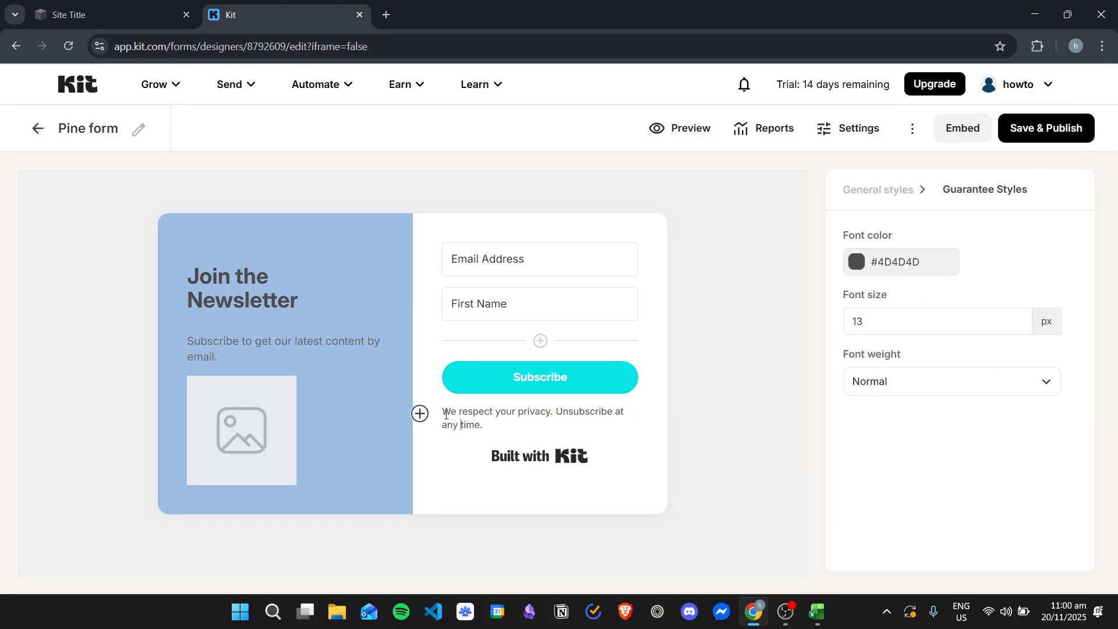
pyautogui.moveTo(450, 409); pyautogui.dragTo(546, 432)
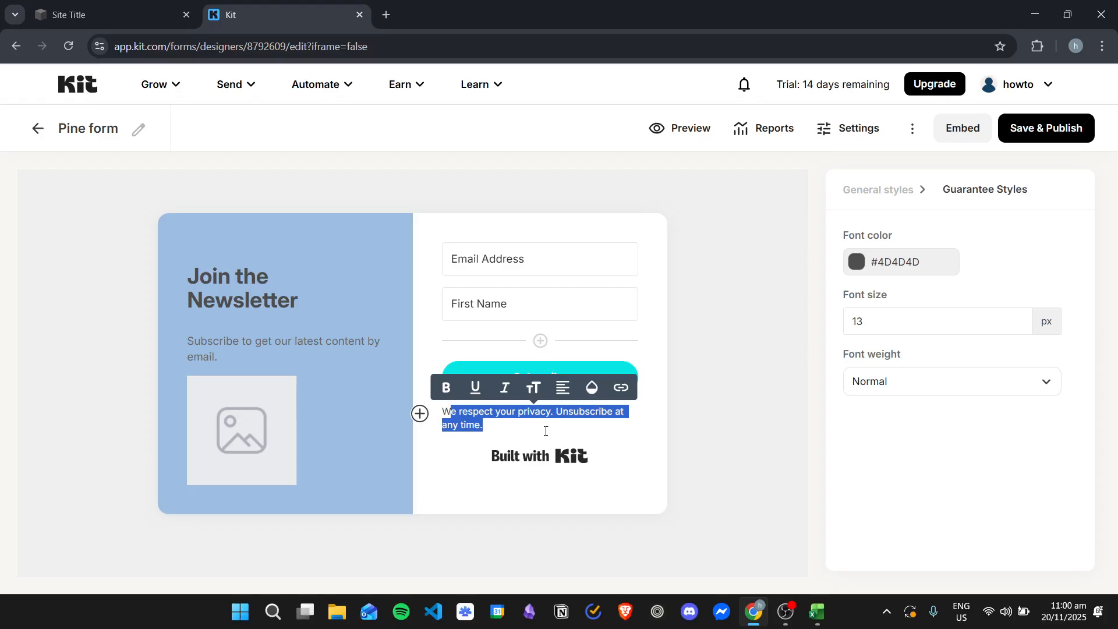
pyautogui.click(519, 427)
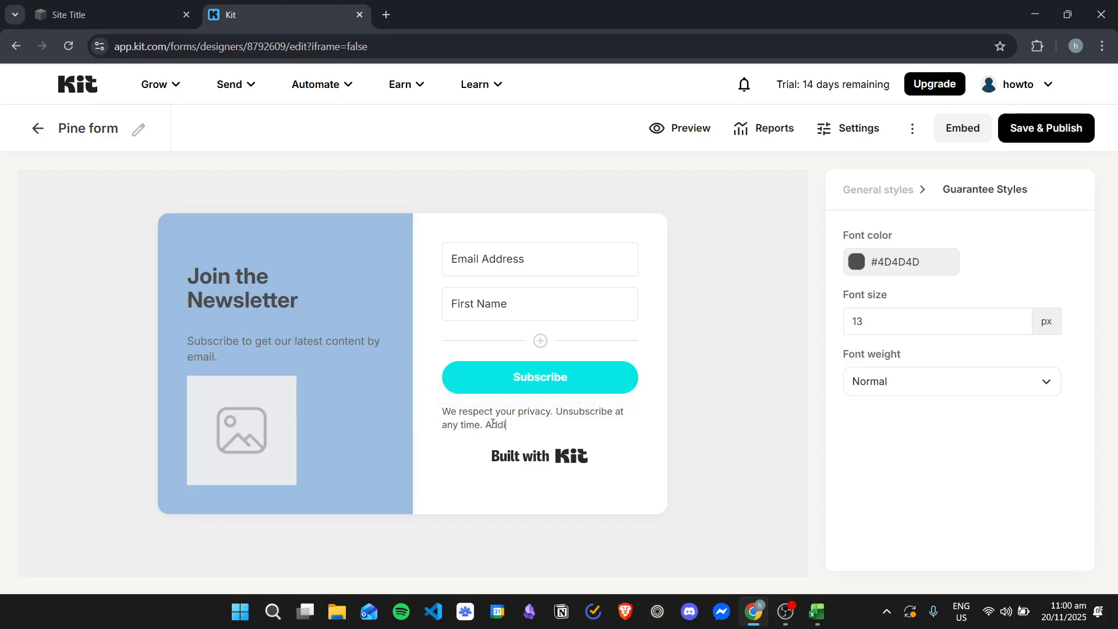
pyautogui.write('Addiot')
pyautogui.press('BackSpace')
pyautogui.press('BackSpace')
pyautogui.write('tio')
pyautogui.click(560, 471)
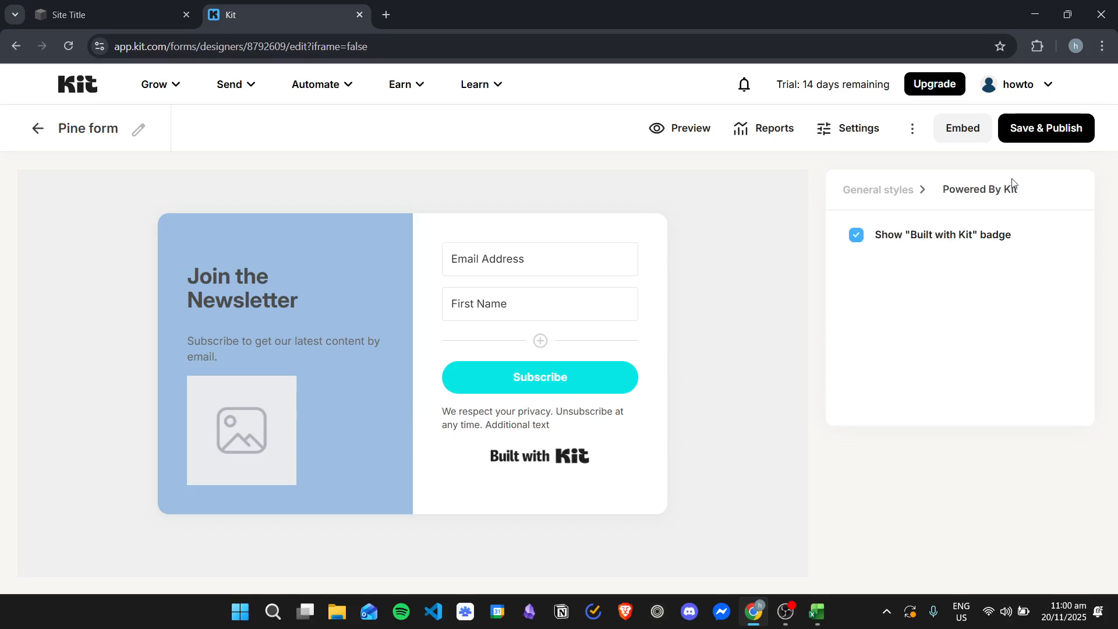
pyautogui.click(893, 236)
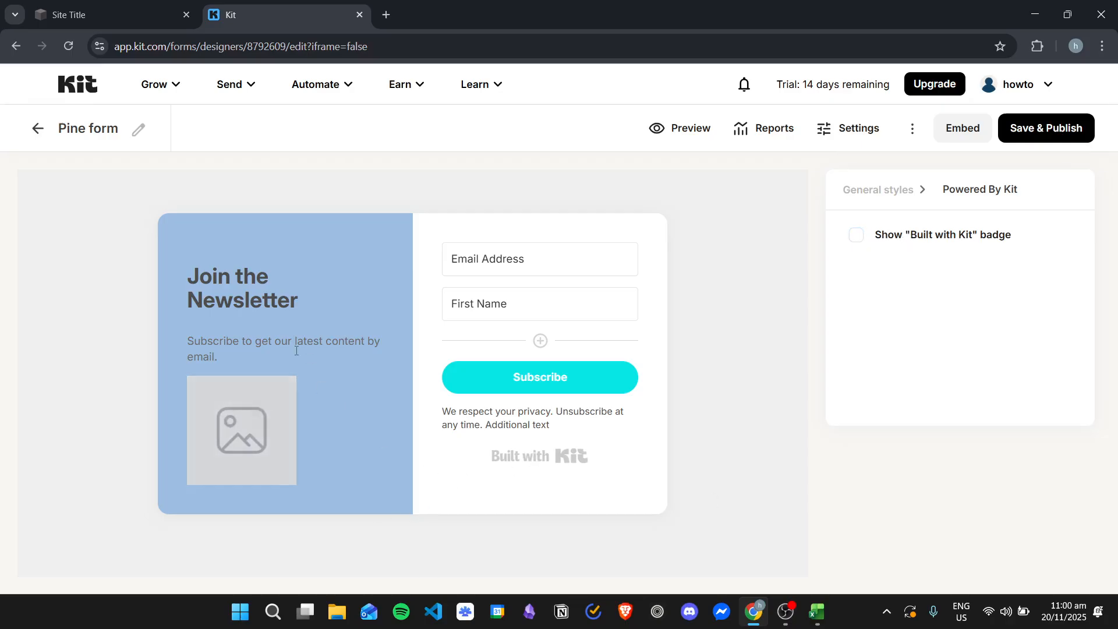
# Rewrite the form's heading as "Join our exclusive newsletter!!"
pyautogui.click(217, 277)
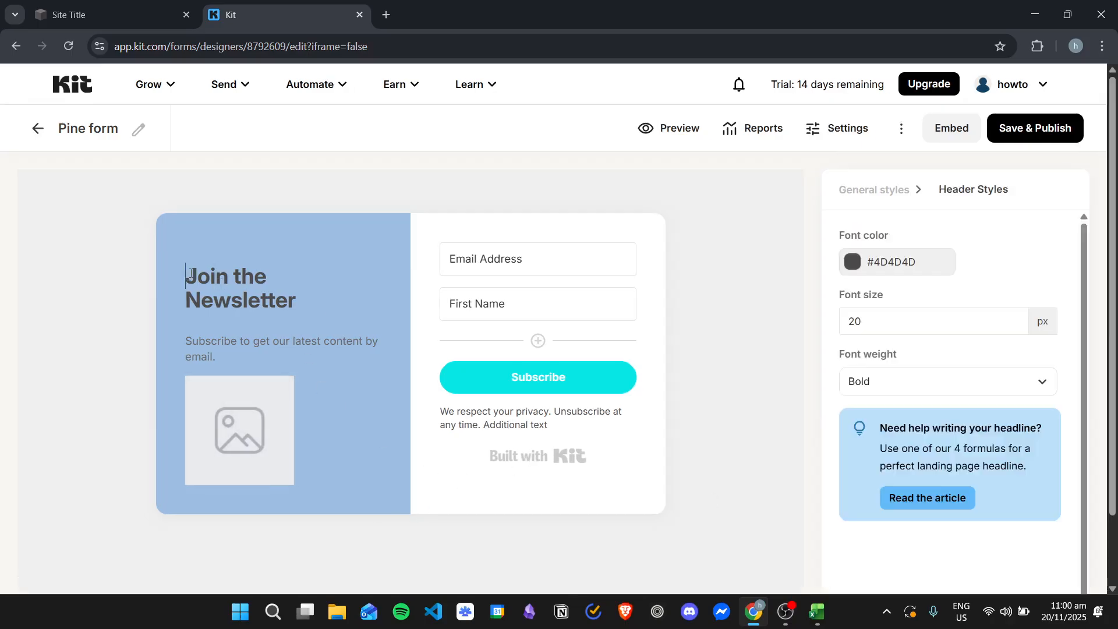
pyautogui.moveTo(183, 284); pyautogui.dragTo(300, 308)
pyautogui.click(318, 288)
pyautogui.write('!!')
pyautogui.press('BackSpace')
pyautogui.press('BackSpace')
pyautogui.press('BackSpace')
pyautogui.press('BackSpace')
pyautogui.press('BackSpace')
pyautogui.press('BackSpace')
pyautogui.press('BackSpace')
pyautogui.press('BackSpace')
pyautogui.press('BackSpace')
pyautogui.press('BackSpace')
pyautogui.press('BackSpace')
pyautogui.press('BackSpace')
pyautogui.press('BackSpace')
pyautogui.press('BackSpace')
pyautogui.press('BackSpace')
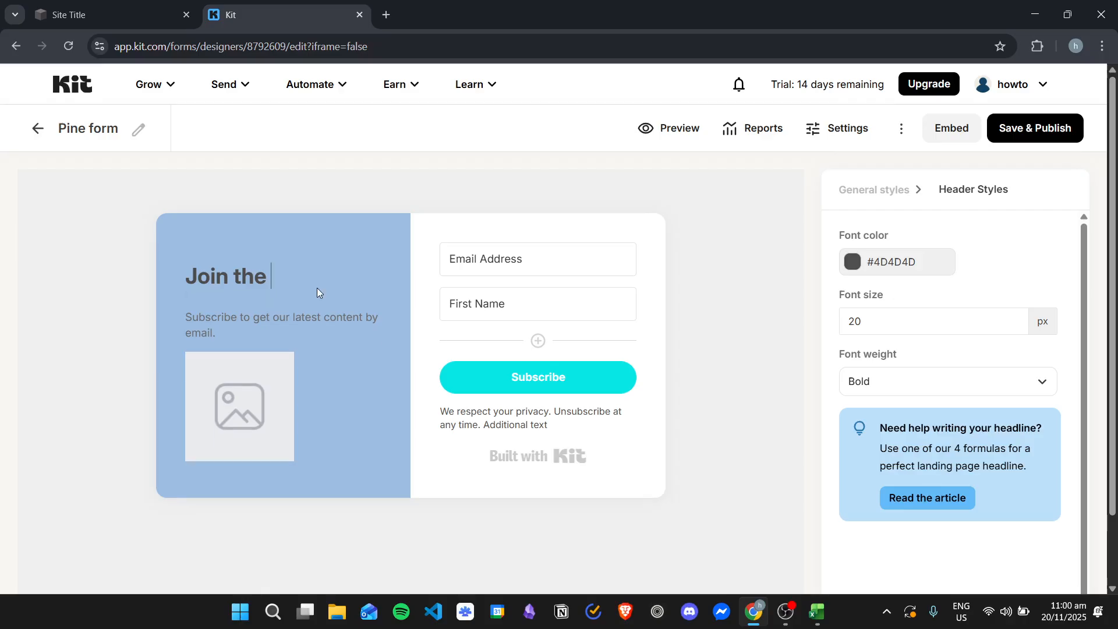
pyautogui.write('out e')
pyautogui.press('BackSpace')
pyautogui.press('BackSpace')
pyautogui.press('BackSpace')
pyautogui.press('BackSpace')
pyautogui.press('BackSpace')
pyautogui.write('our exclusive ')
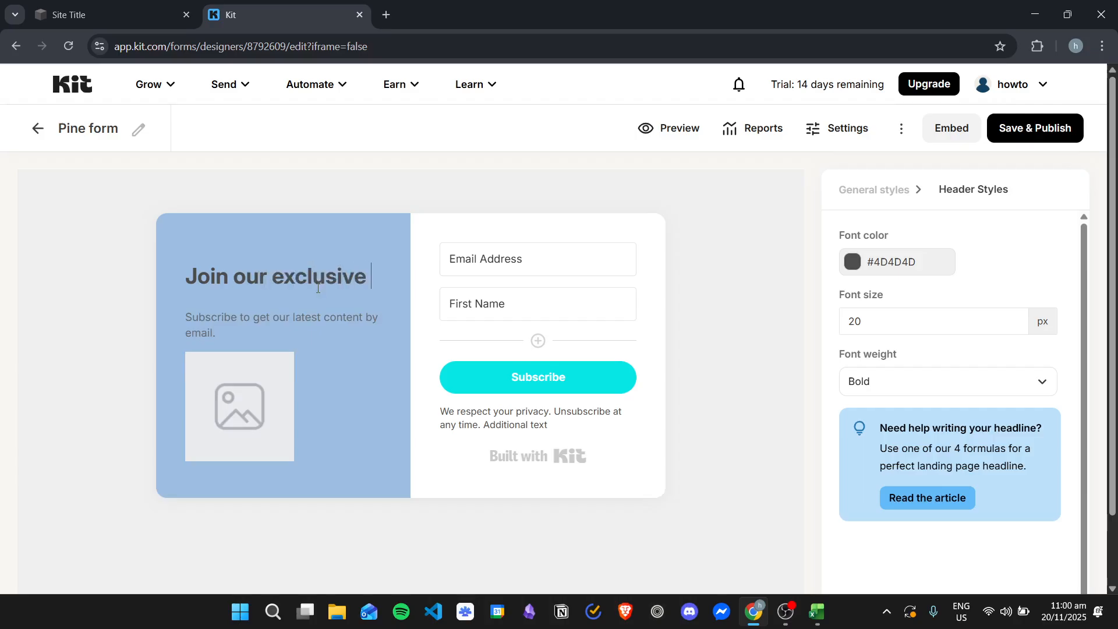
pyautogui.write('newsletter!!')
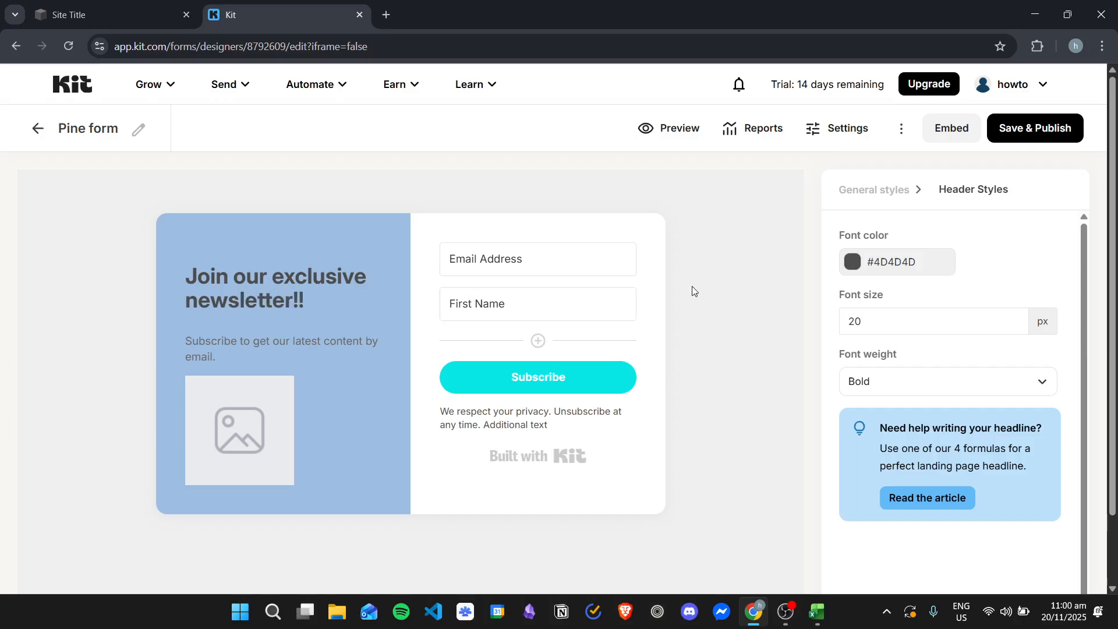
pyautogui.scroll(-1, 955, 326)
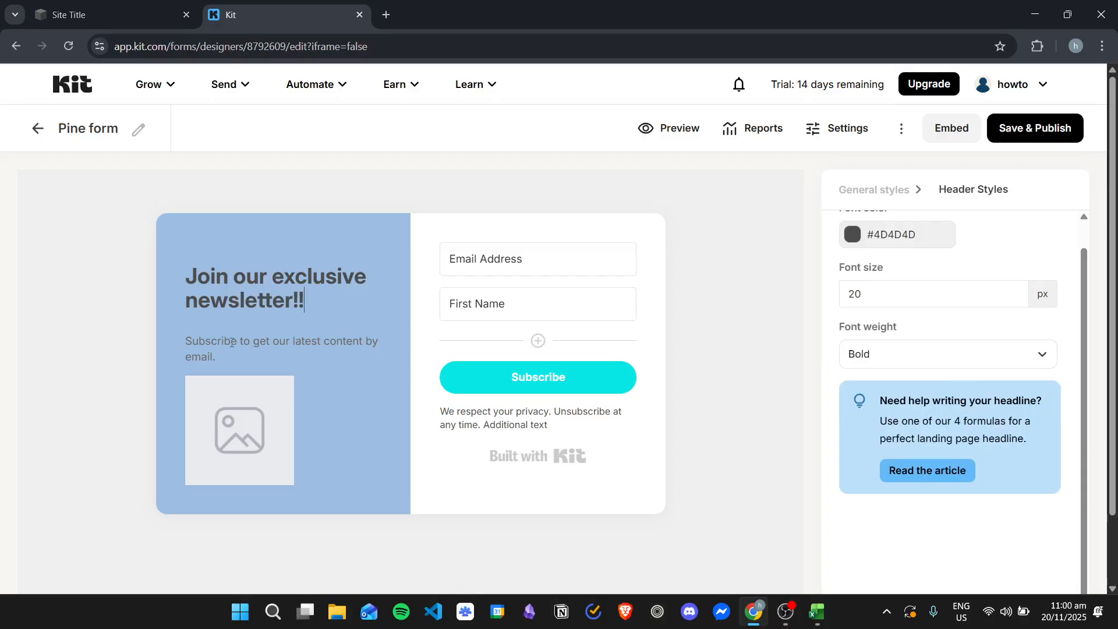
# Look through the text formats and content blocks available for the subheader paragraph, from headings and lists to video and product
pyautogui.click(231, 342)
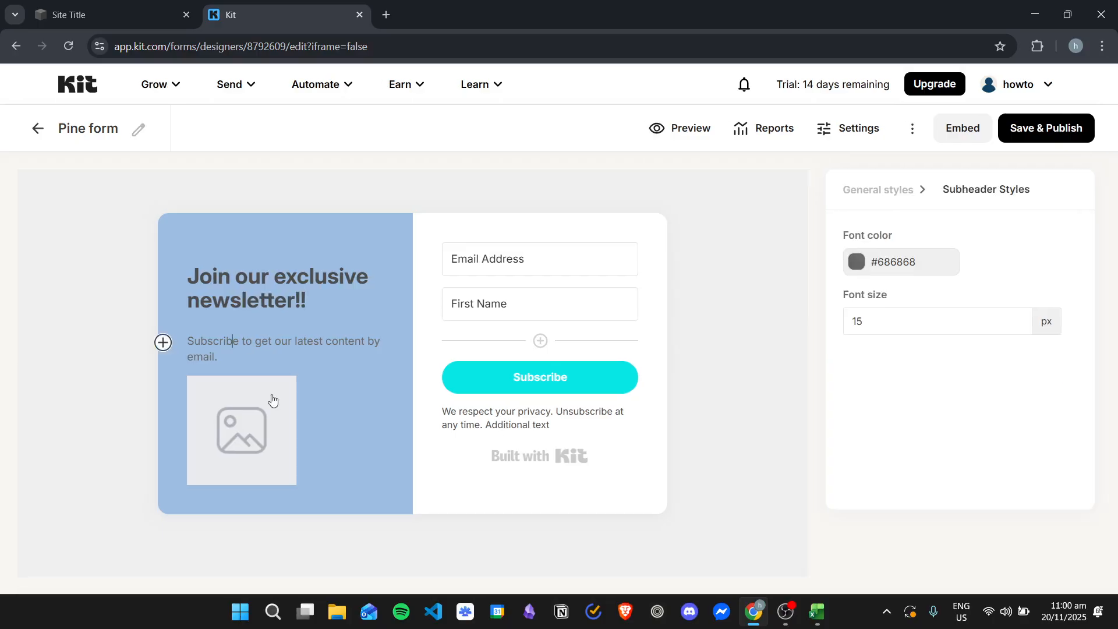
pyautogui.click(164, 341)
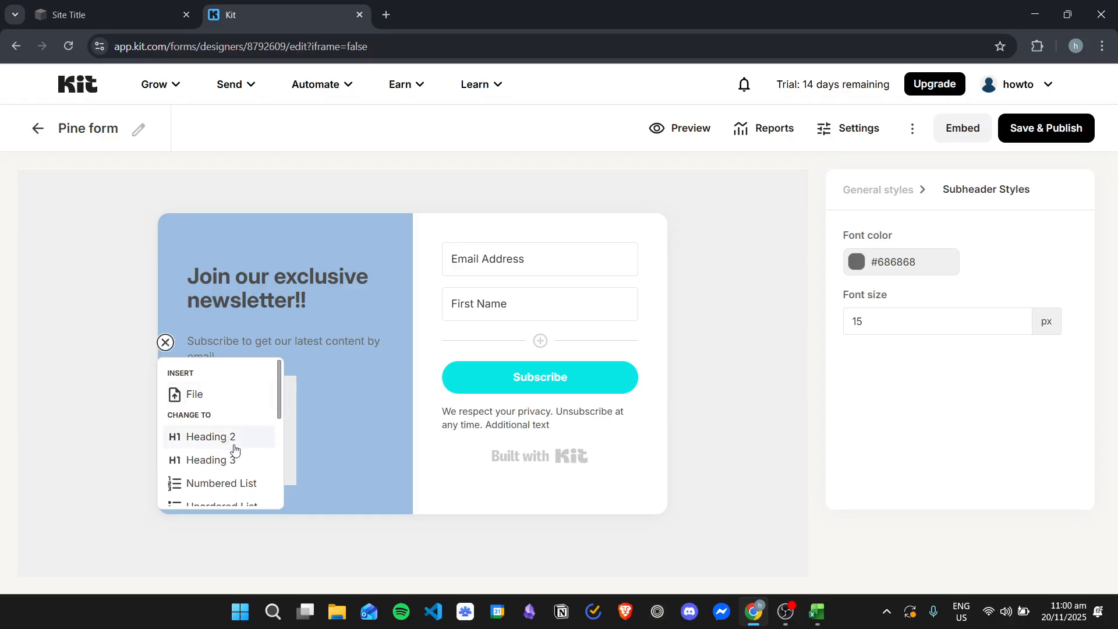
pyautogui.scroll(-5, 243, 479)
pyautogui.scroll(5, 242, 479)
pyautogui.scroll(-1, 233, 434)
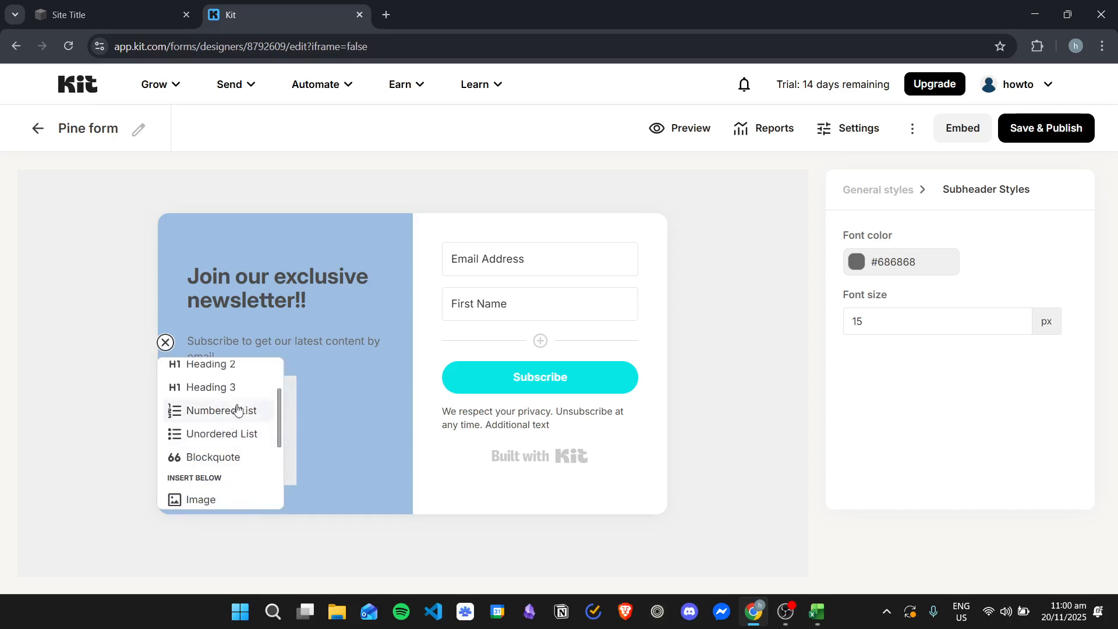
pyautogui.scroll(-2, 238, 451)
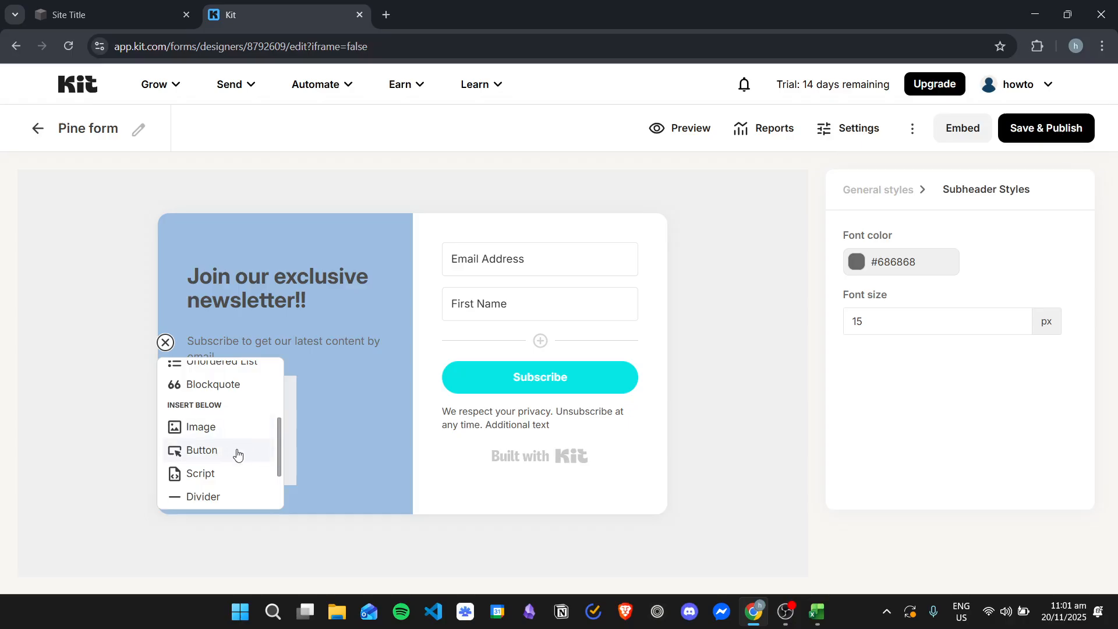
pyautogui.scroll(-2, 227, 457)
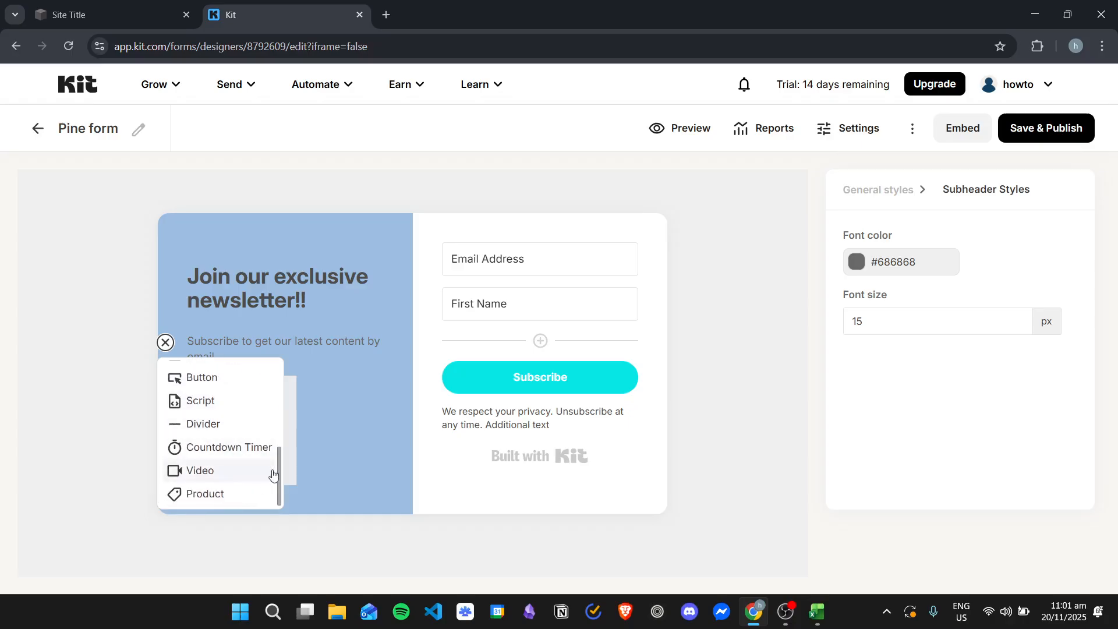
pyautogui.click(364, 440)
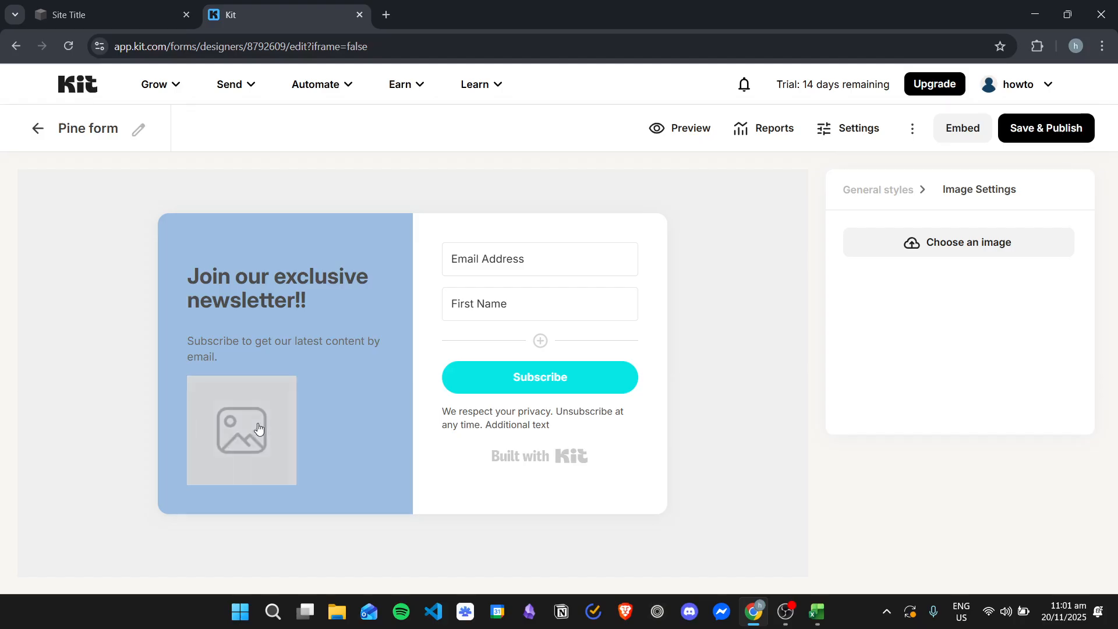
# Upload violetflower.jpg from the Image folder into the image placeholder below the subheader
pyautogui.click(911, 247)
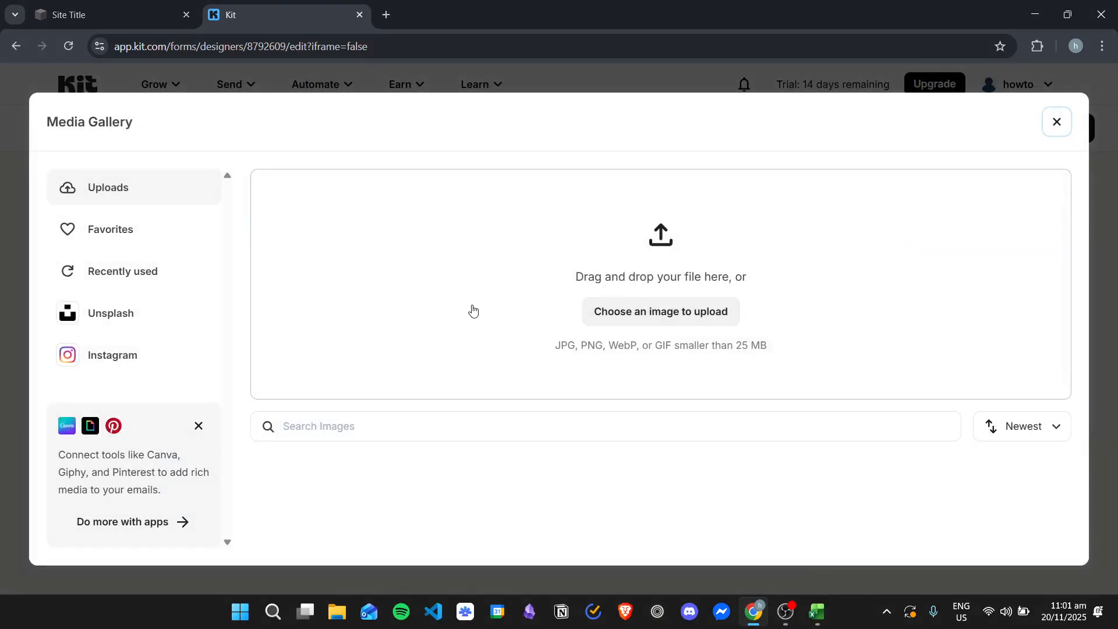
pyautogui.click(675, 317)
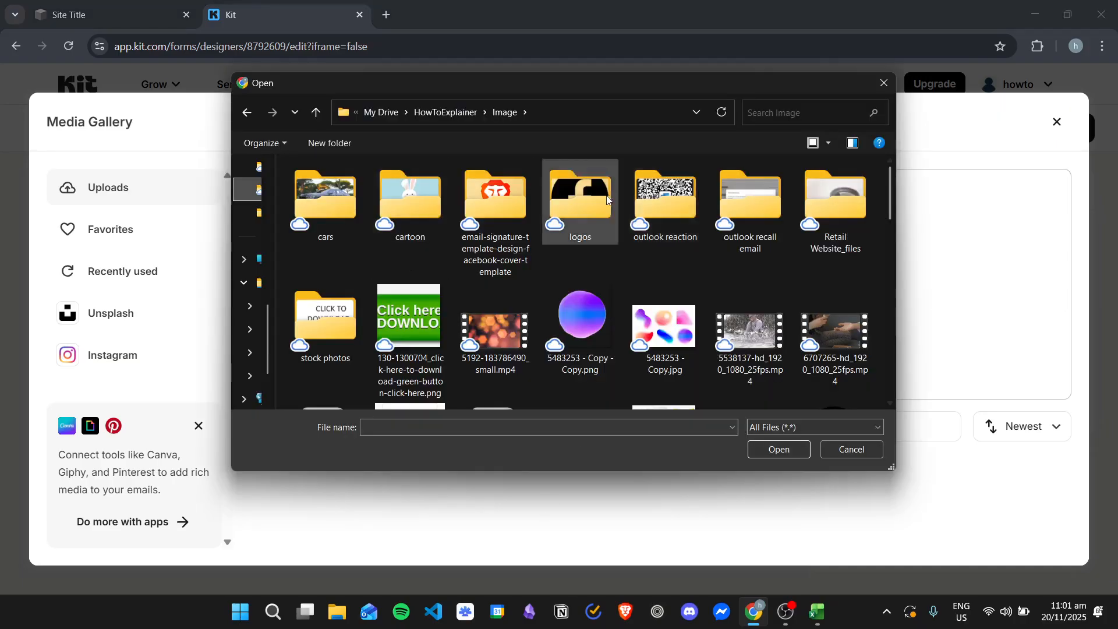
pyautogui.scroll(-3, 569, 228)
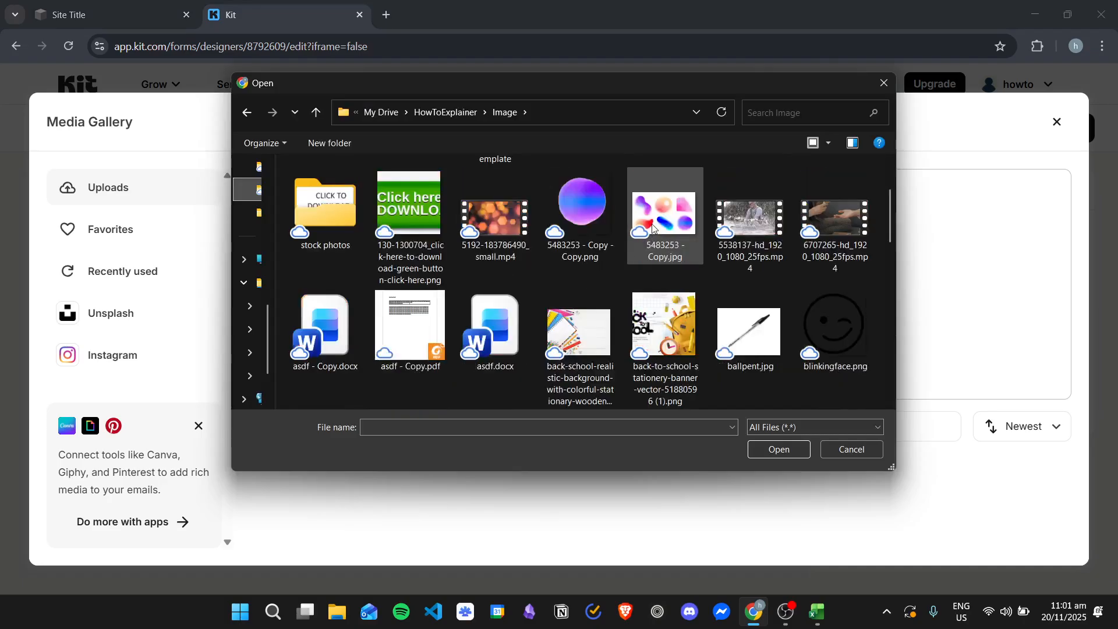
pyautogui.scroll(-1, 570, 233)
pyautogui.scroll(3, 582, 245)
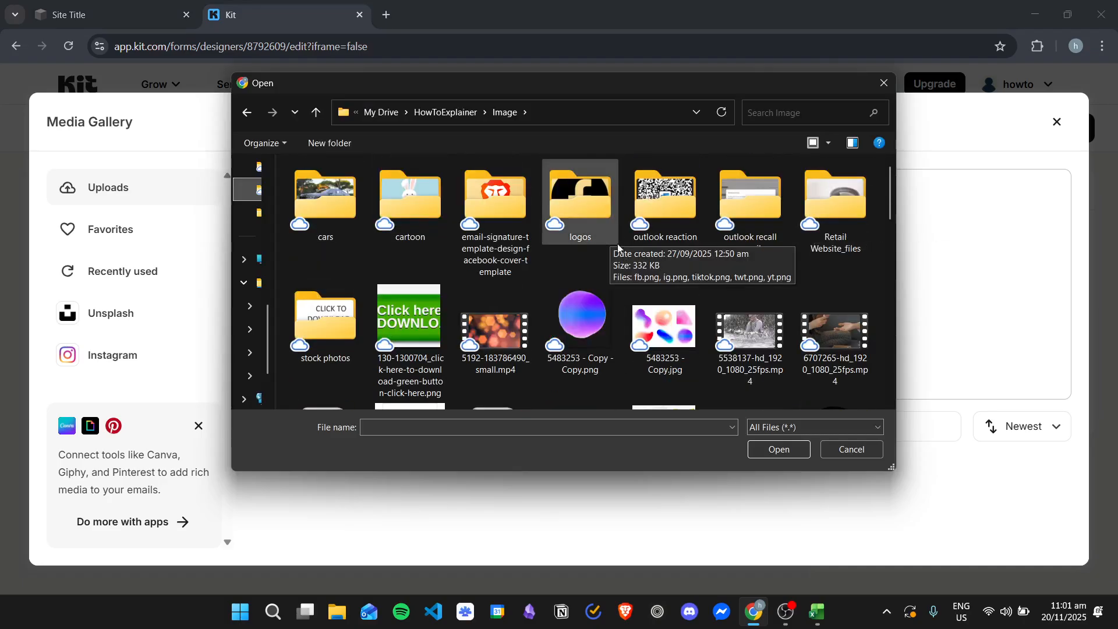
pyautogui.scroll(-1, 610, 252)
pyautogui.scroll(-3, 610, 252)
pyautogui.scroll(3, 728, 245)
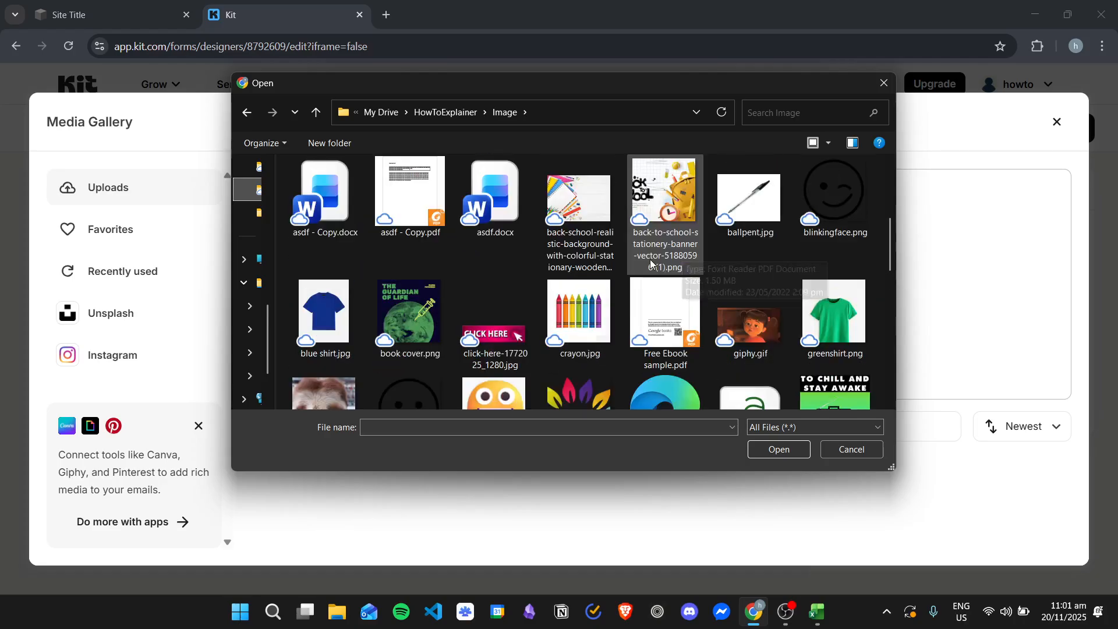
pyautogui.scroll(-6, 678, 247)
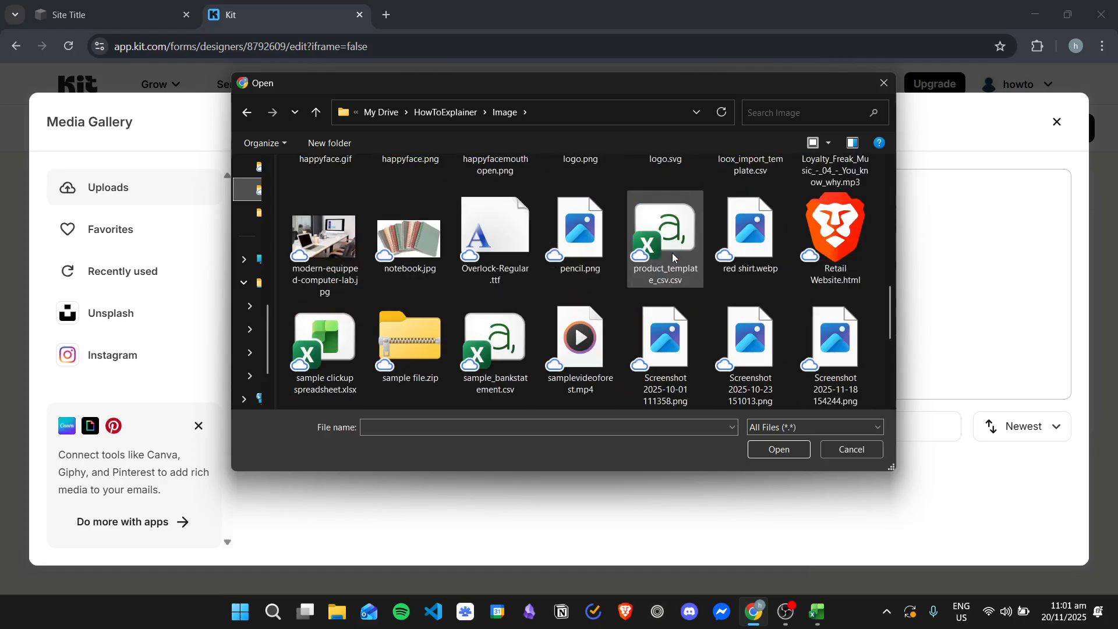
pyautogui.scroll(-3, 704, 245)
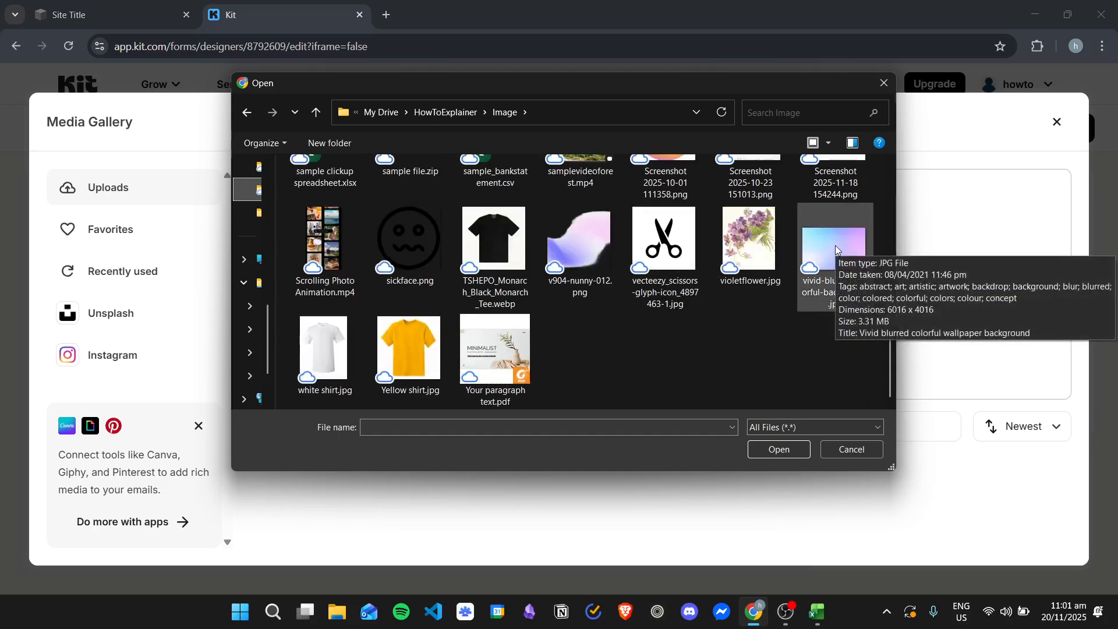
pyautogui.doubleClick(743, 229)
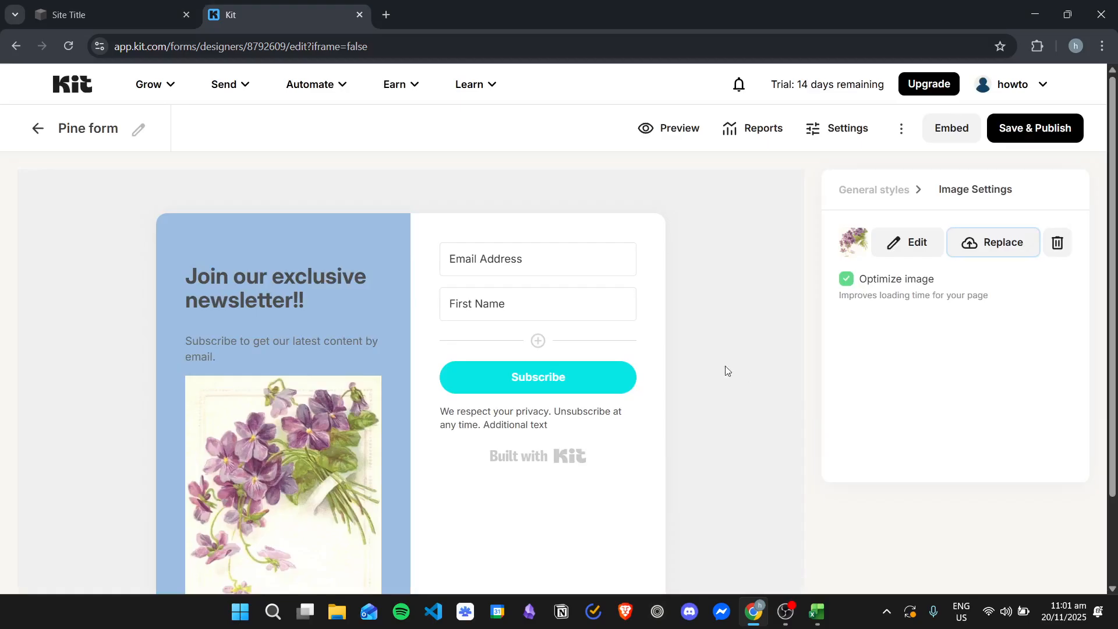
# Review the form with its flower image, and save and publish it
pyautogui.scroll(-2, 414, 383)
pyautogui.scroll(2, 471, 388)
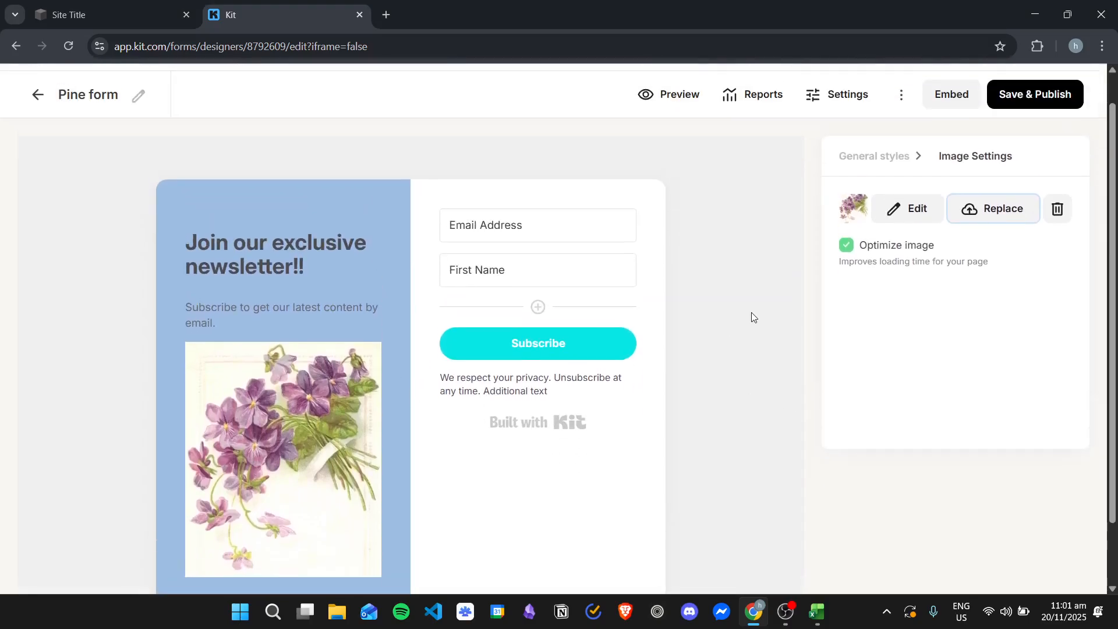
pyautogui.scroll(-2, 753, 344)
pyautogui.scroll(2, 751, 338)
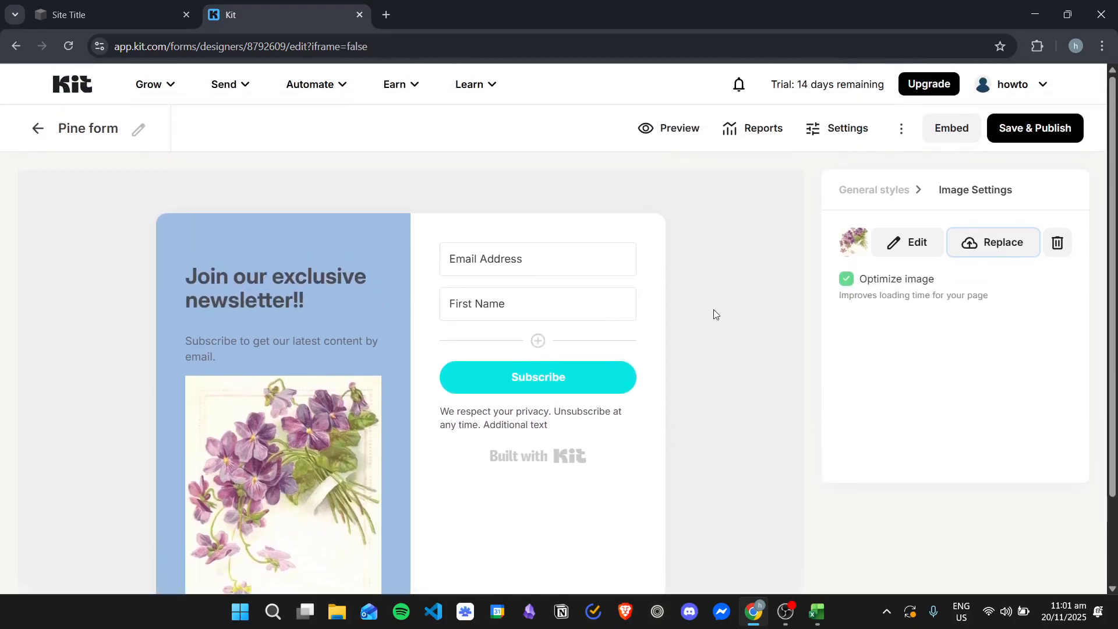
pyautogui.click(1038, 140)
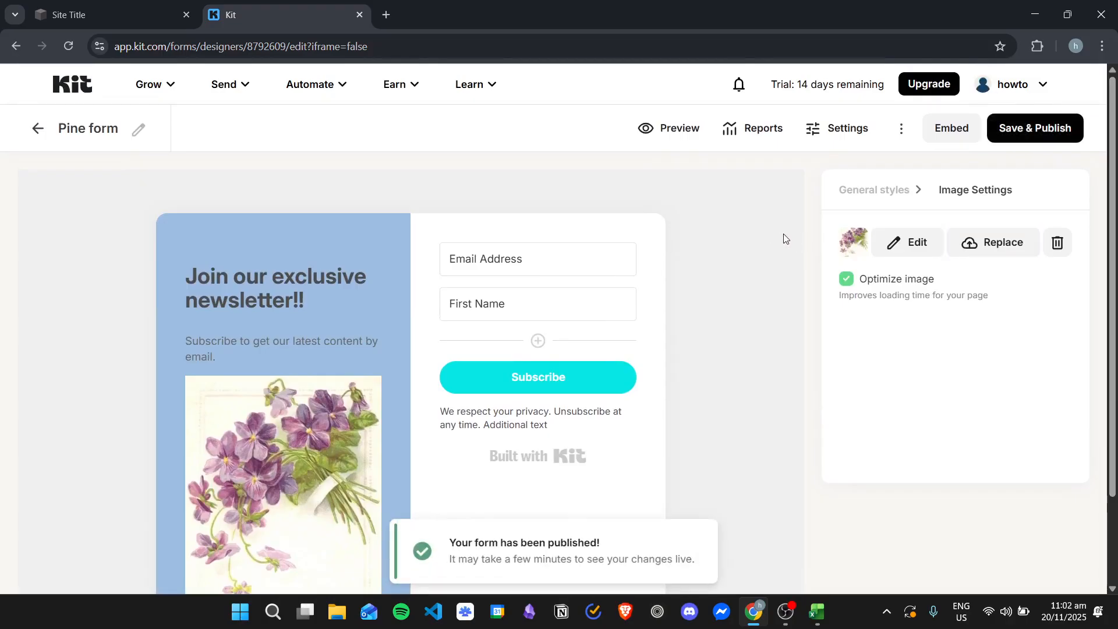
# Copy the HTML embed code of the Pine form
pyautogui.click(952, 142)
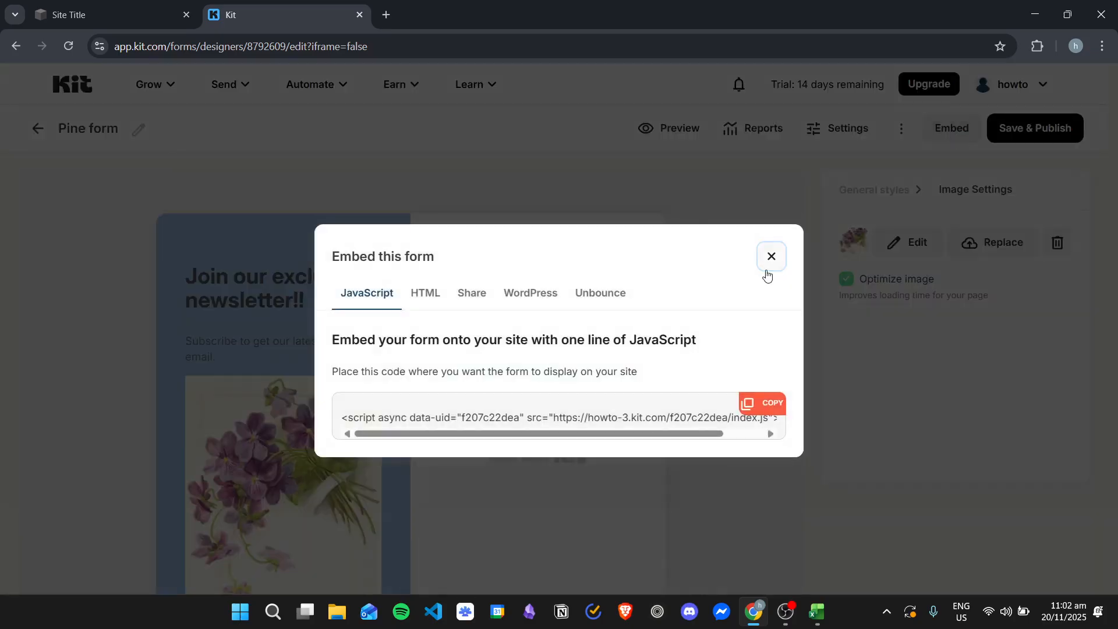
pyautogui.click(423, 293)
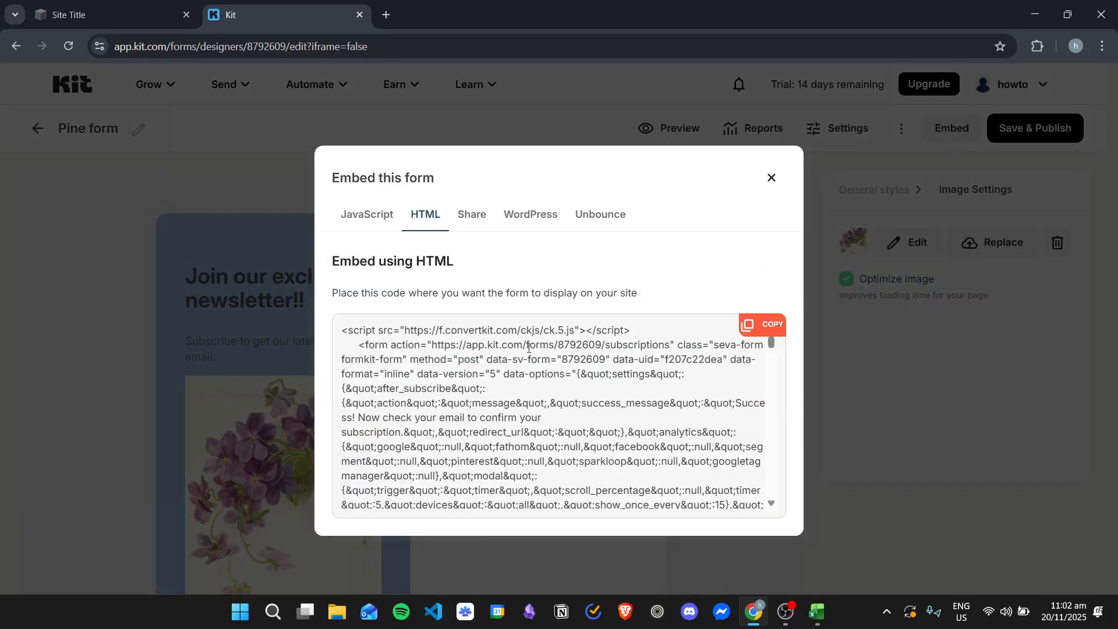
pyautogui.click(764, 322)
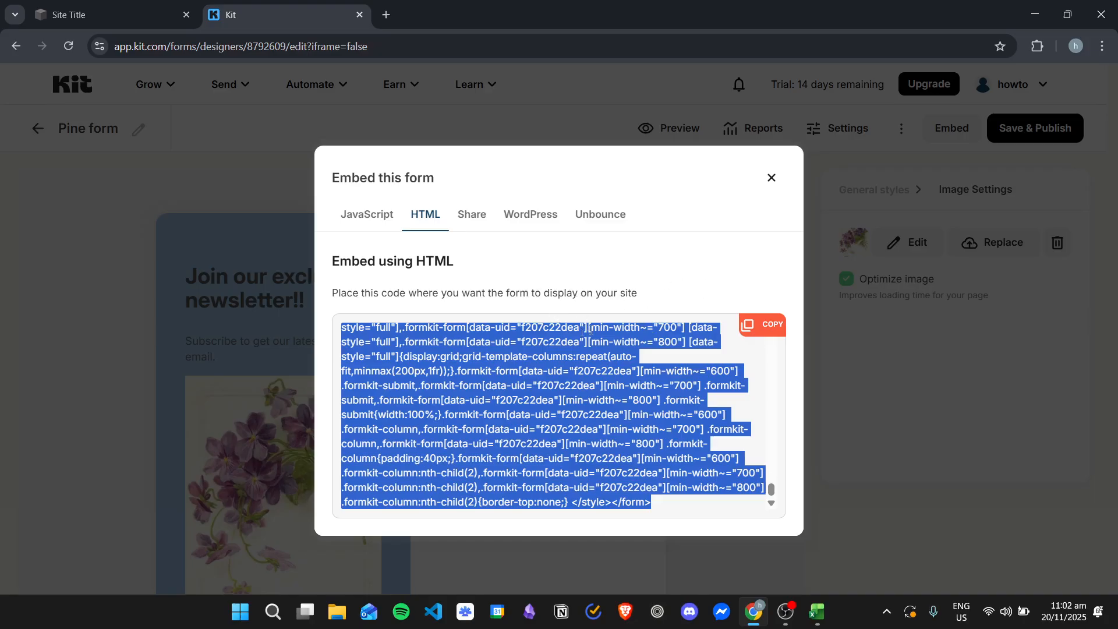
# Switch to the Squarespace site and open its Home page for editing
pyautogui.click(100, 11)
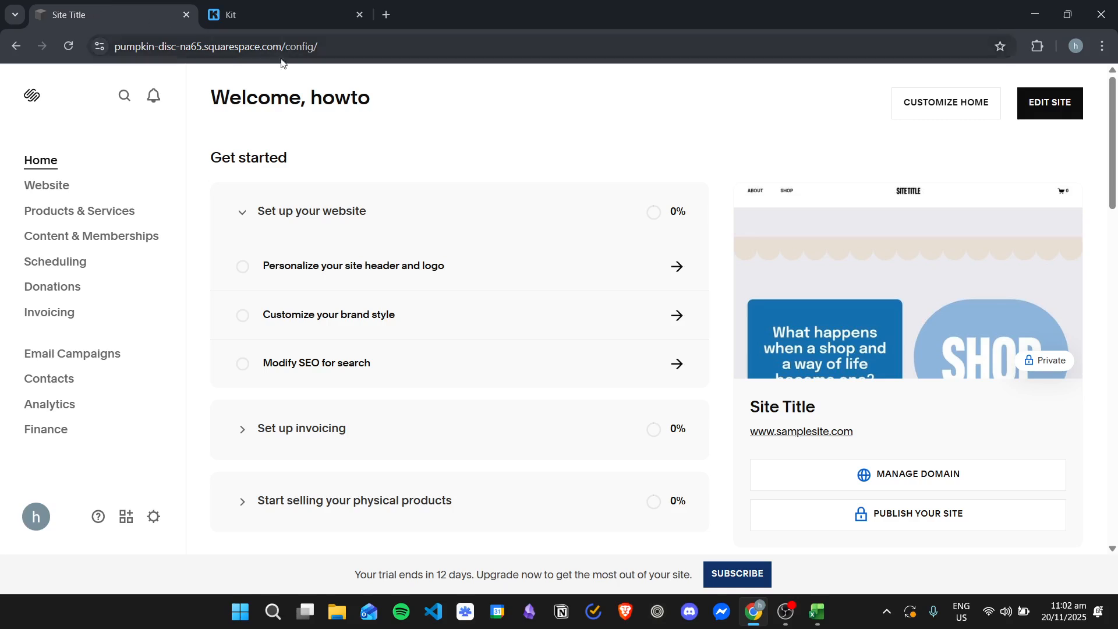
pyautogui.click(48, 185)
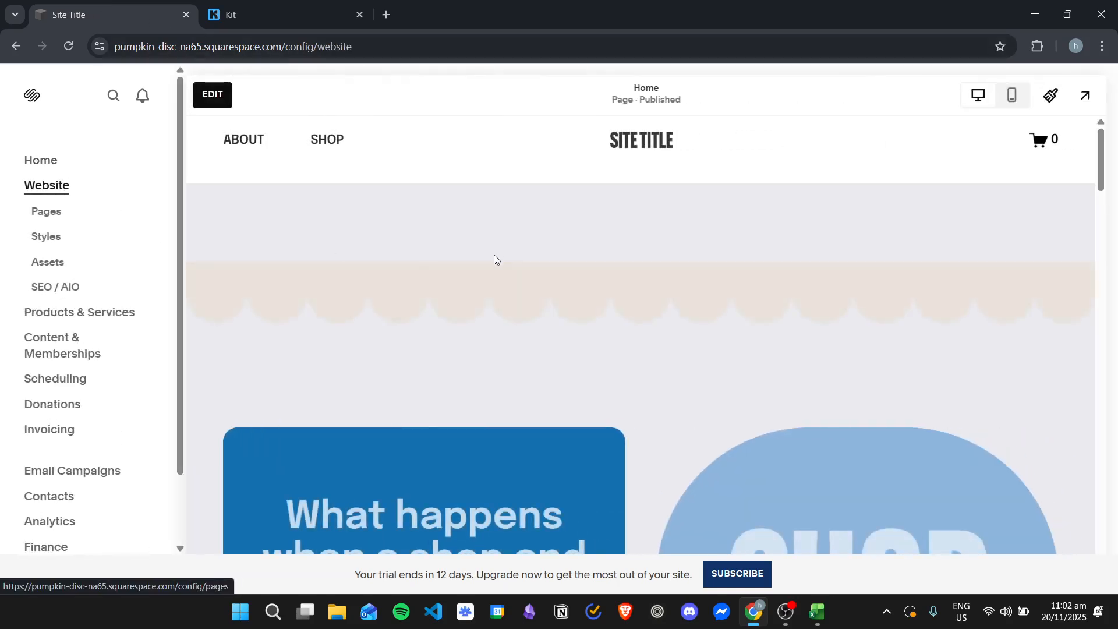
pyautogui.click(210, 95)
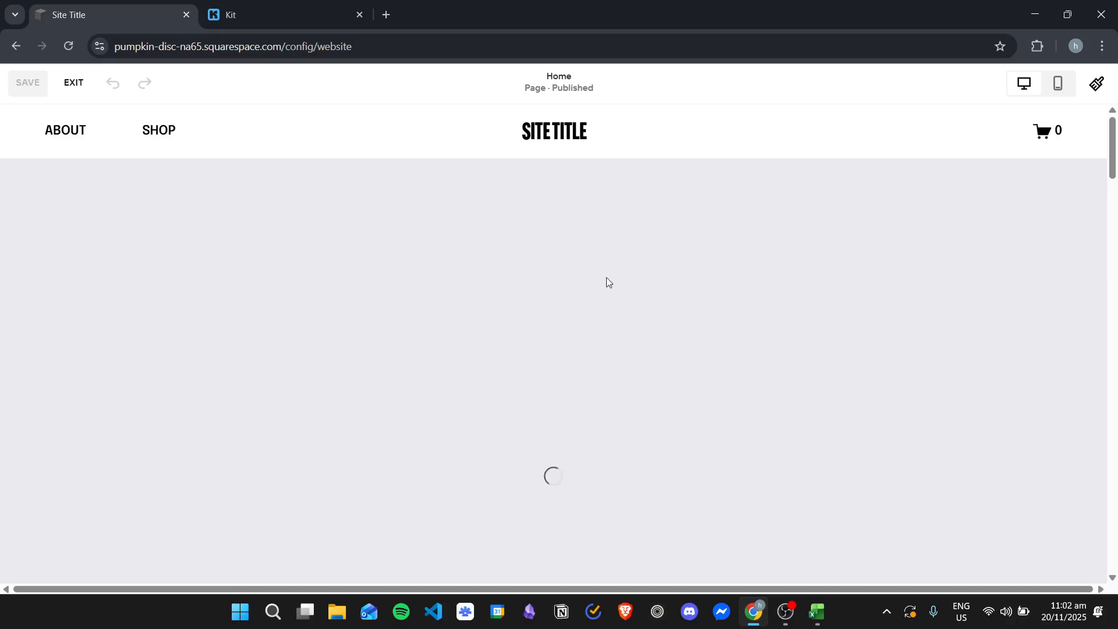
# Add a blank section between the Visual Smiles banner and The Latest Drop section of the Home page
pyautogui.scroll(-13, 655, 419)
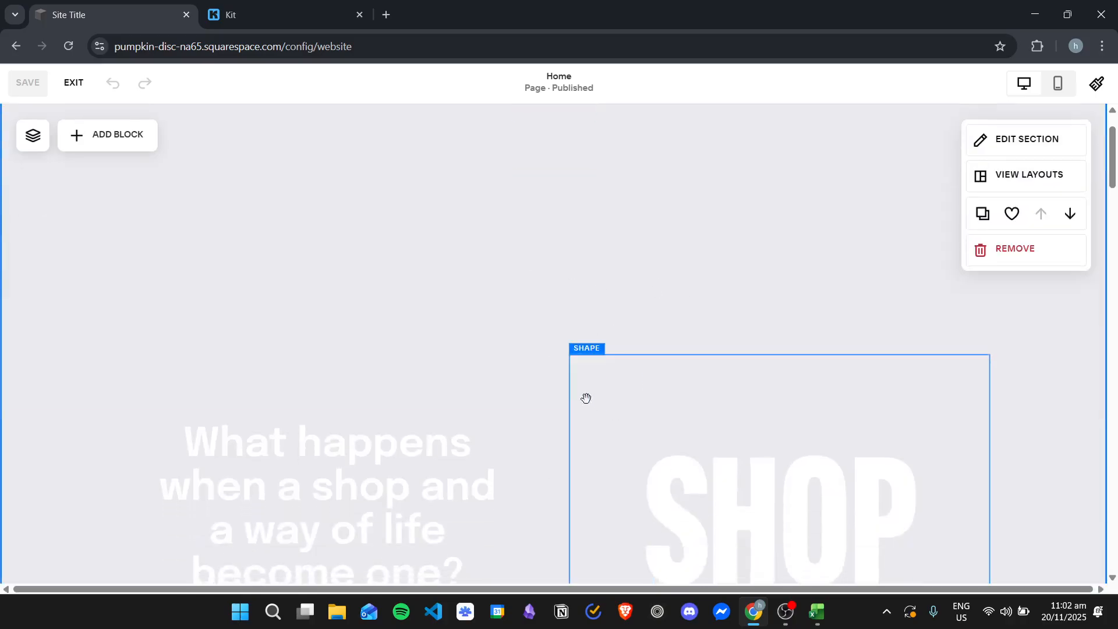
pyautogui.scroll(-5, 634, 326)
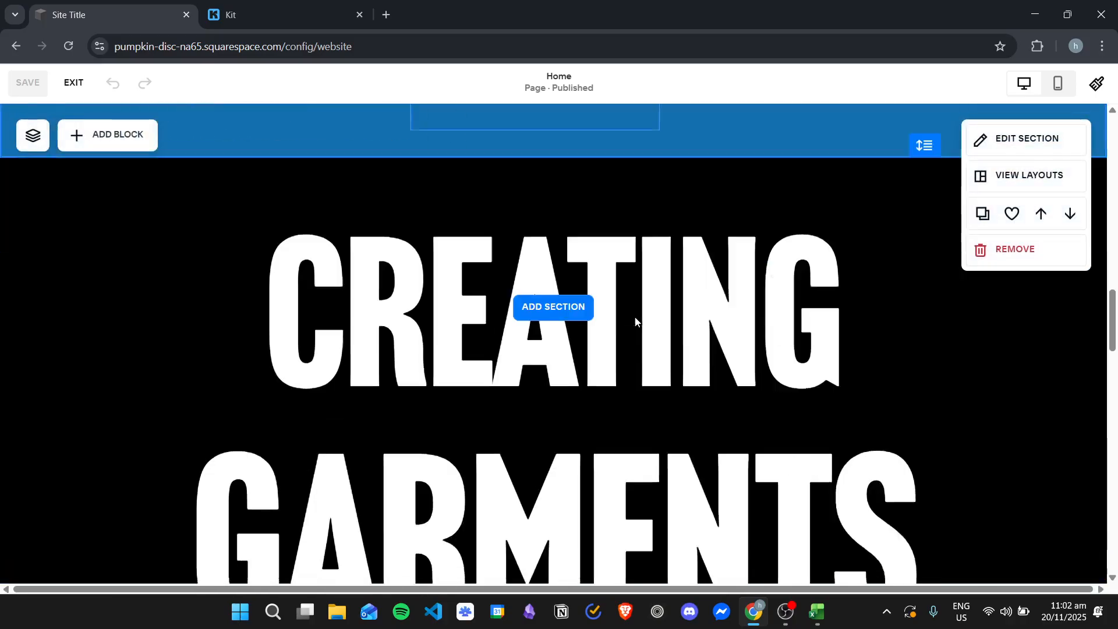
pyautogui.scroll(8, 633, 314)
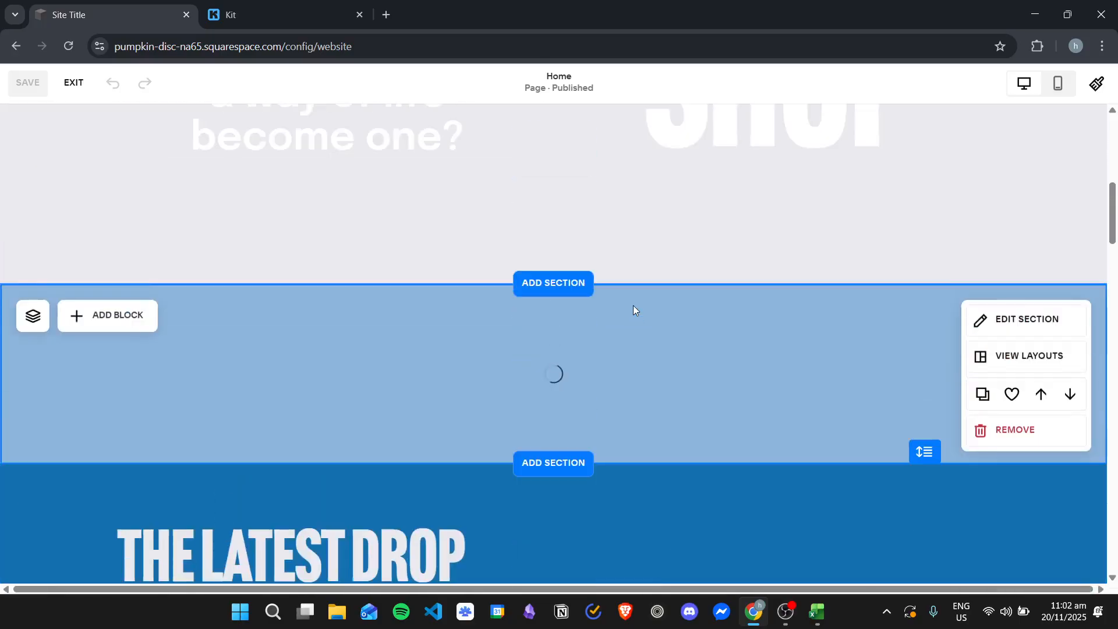
pyautogui.click(560, 465)
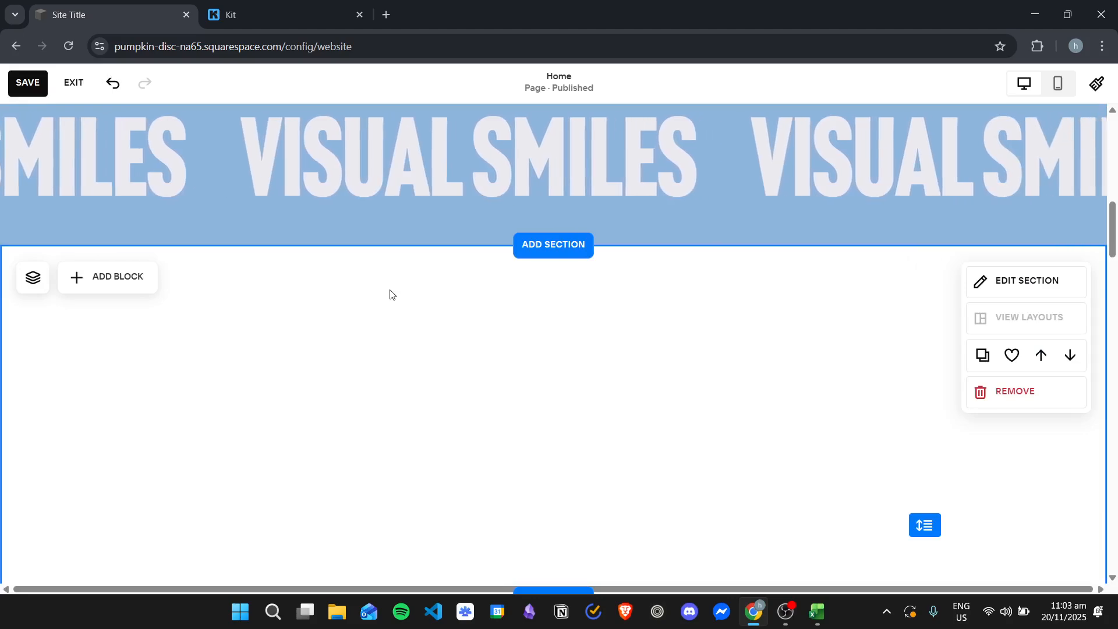
# Add an Embed block to the new blank section
pyautogui.scroll(-1, 567, 370)
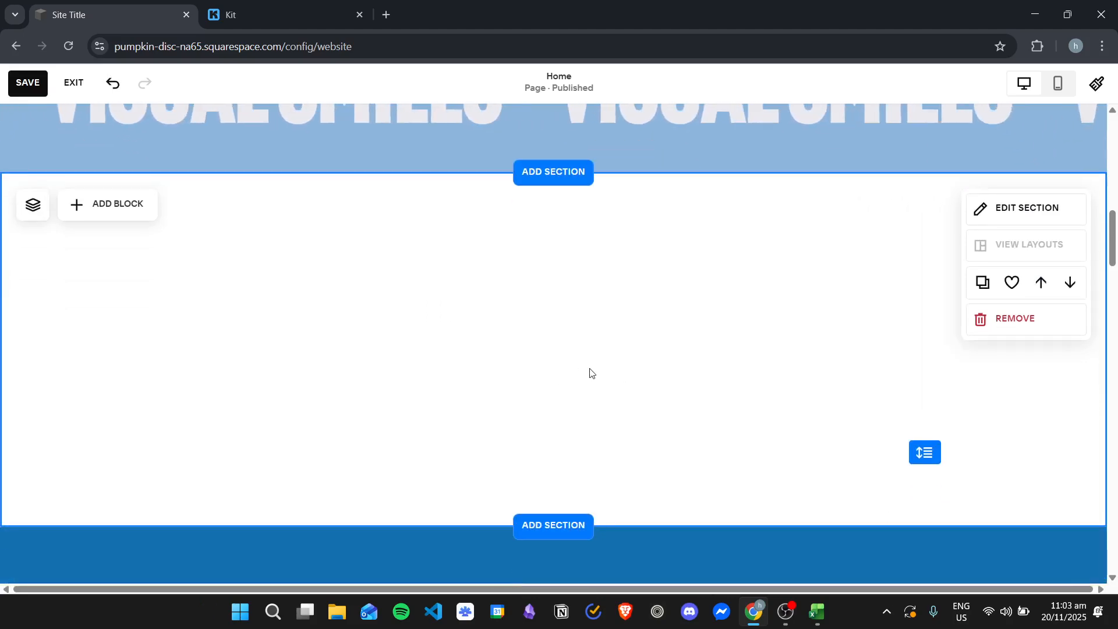
pyautogui.click(119, 204)
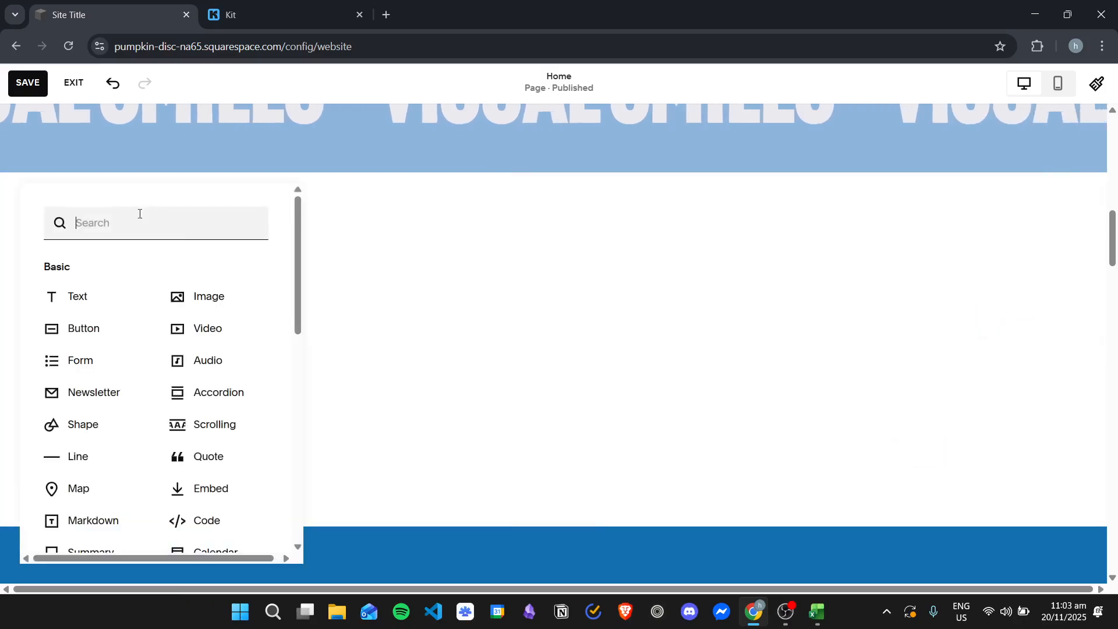
pyautogui.click(238, 490)
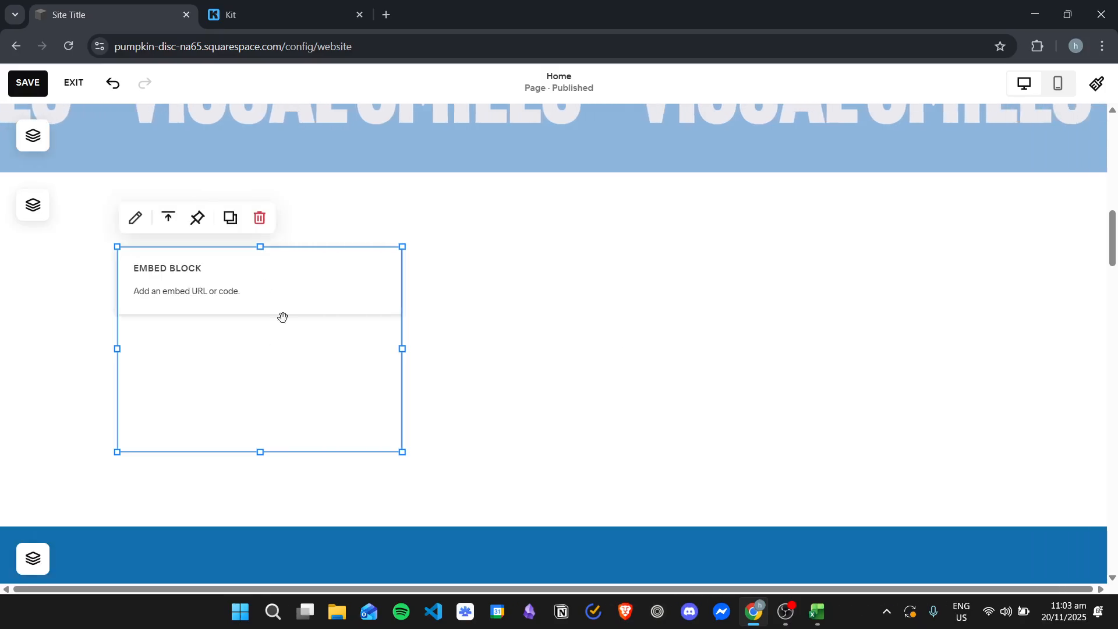
# Set the Embed block to use a code snippet and paste the copied Kit form HTML as its embed data
pyautogui.click(315, 298)
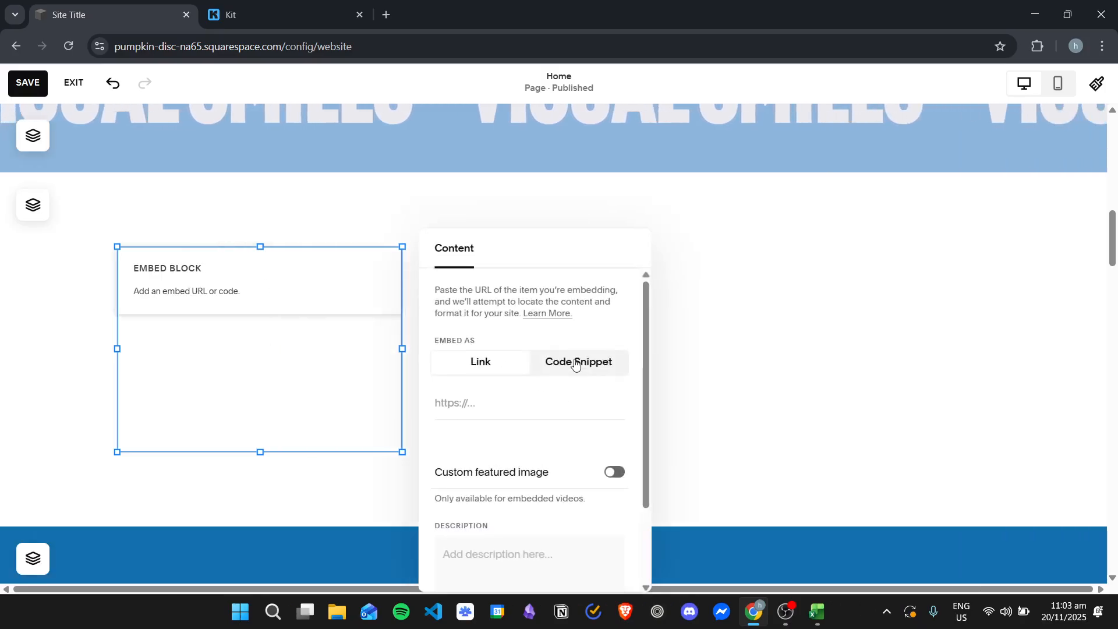
pyautogui.click(575, 362)
pyautogui.click(526, 415)
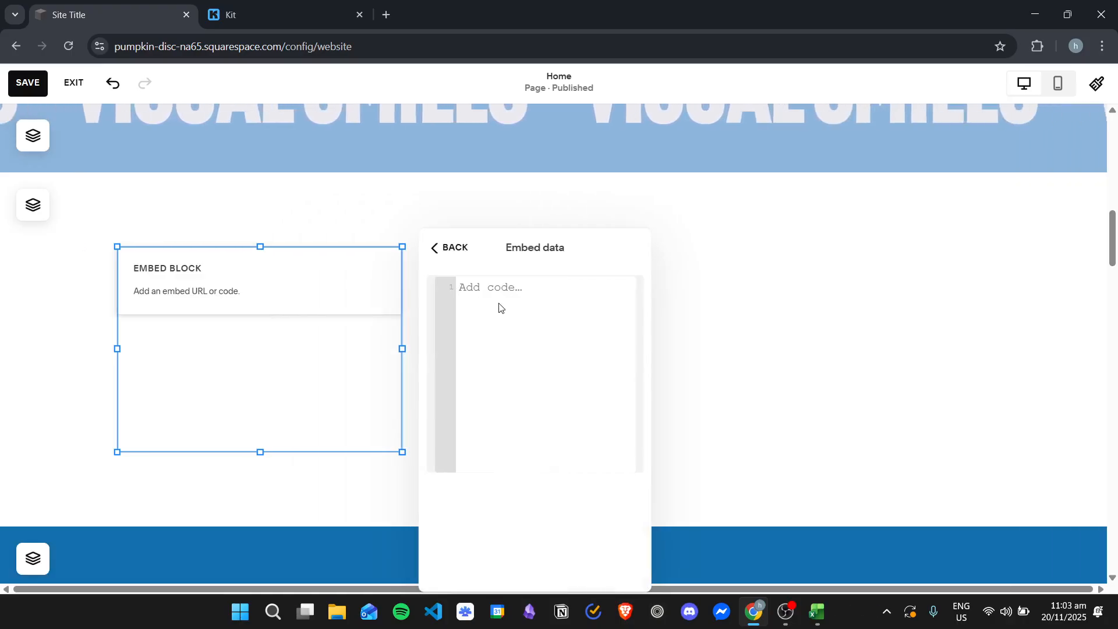
pyautogui.hotkey('ctrl', 'v')
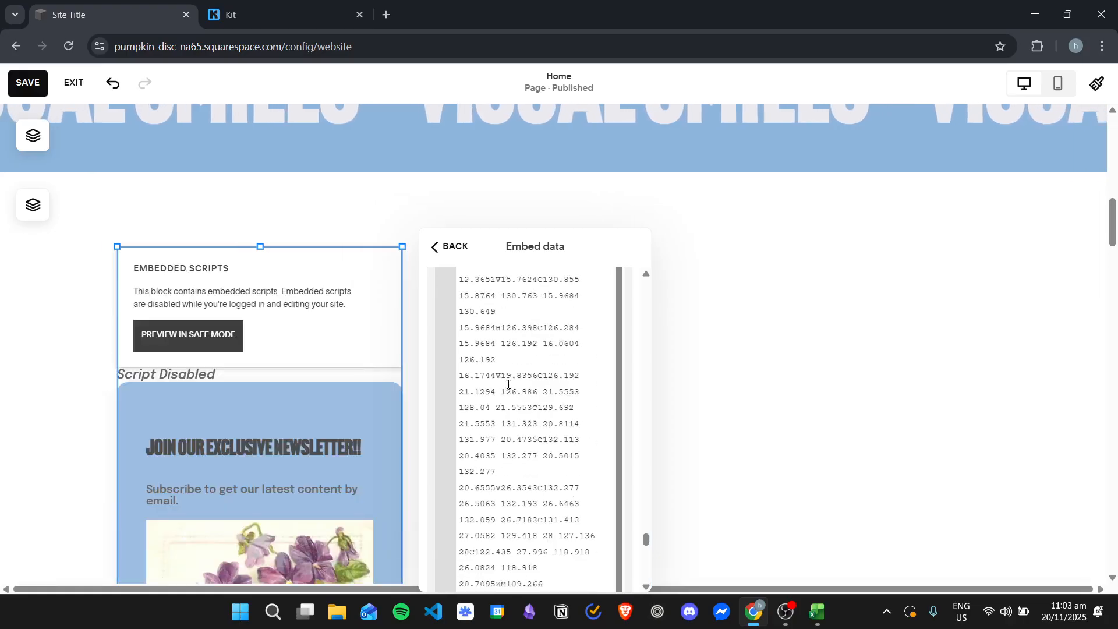
pyautogui.click(786, 342)
# Widen the Embed block until the newsletter form shows its text and input fields side by side
pyautogui.scroll(-2, 314, 340)
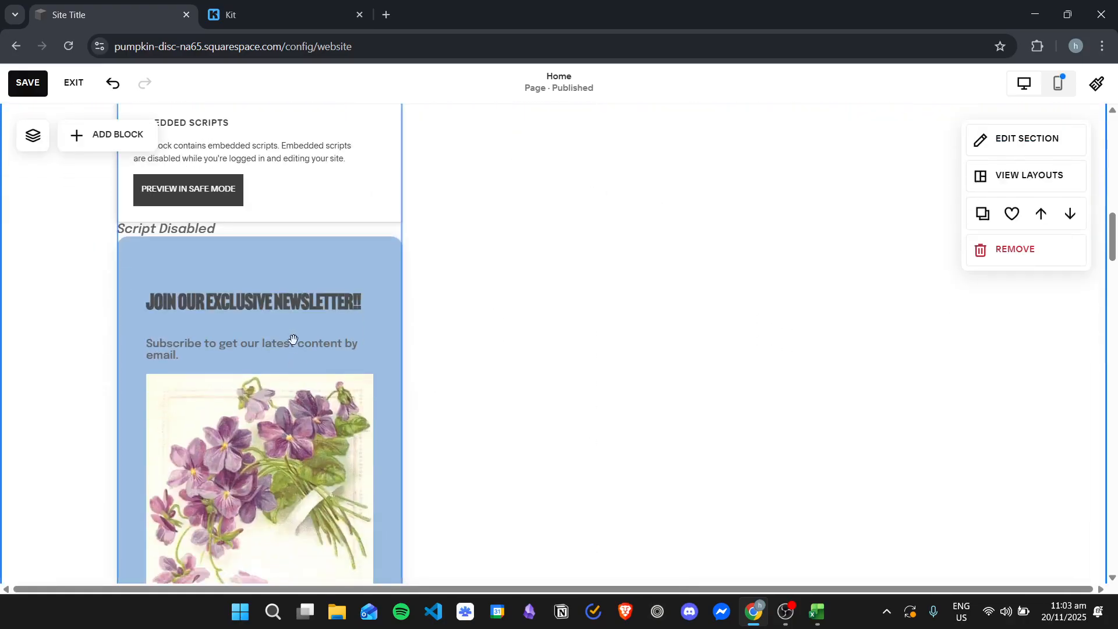
pyautogui.click(302, 337)
pyautogui.scroll(-4, 326, 348)
pyautogui.scroll(3, 366, 353)
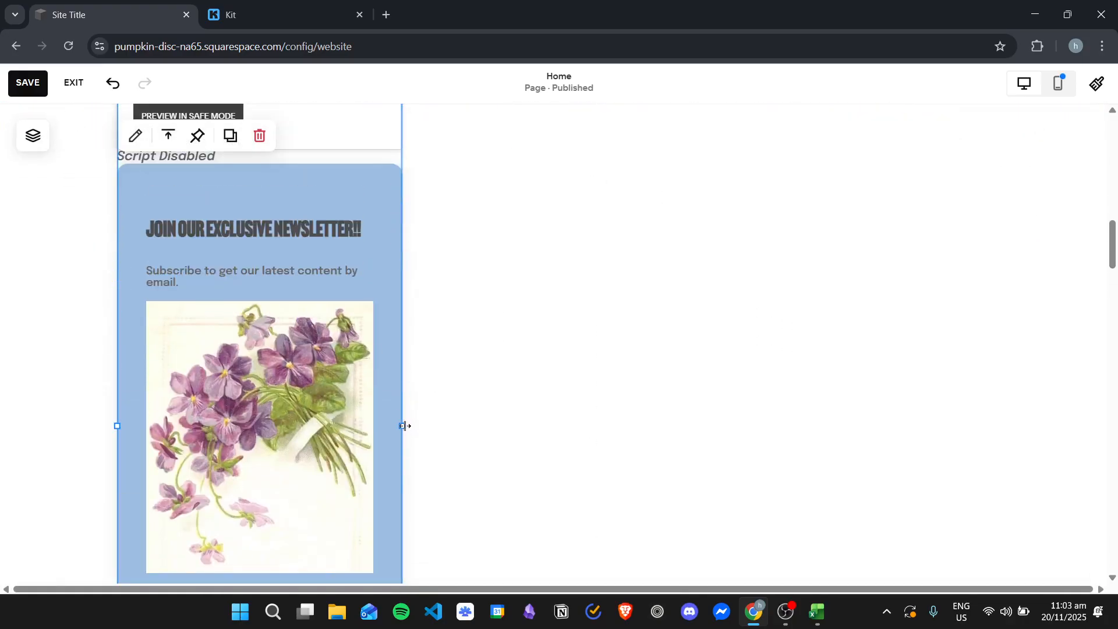
pyautogui.moveTo(404, 425); pyautogui.dragTo(635, 377)
pyautogui.scroll(4, 509, 379)
pyautogui.scroll(-10, 537, 365)
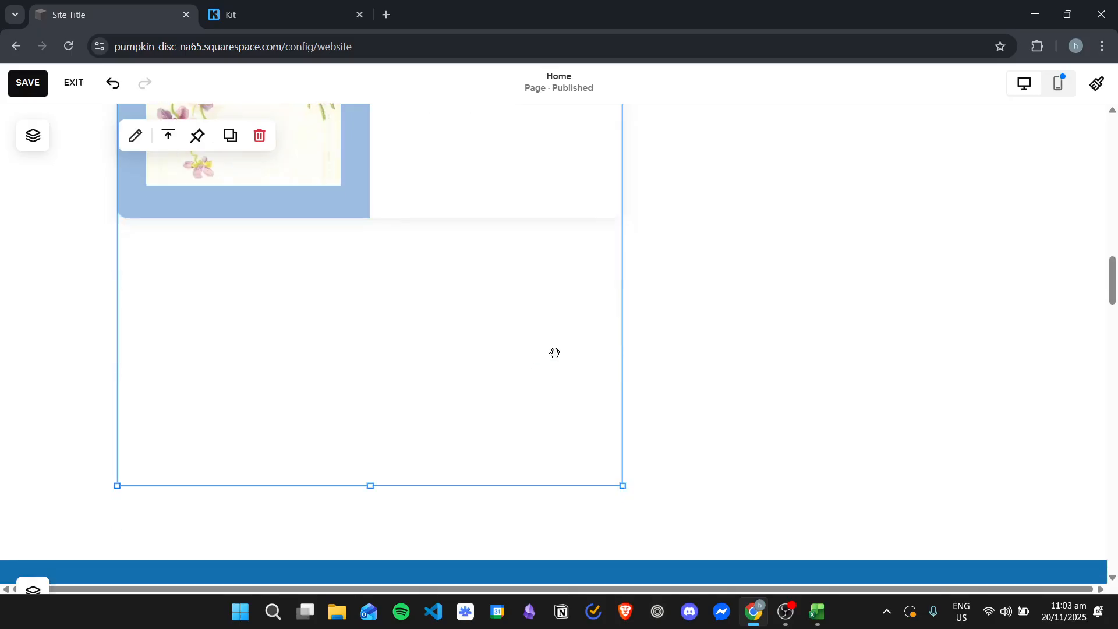
pyautogui.scroll(8, 554, 353)
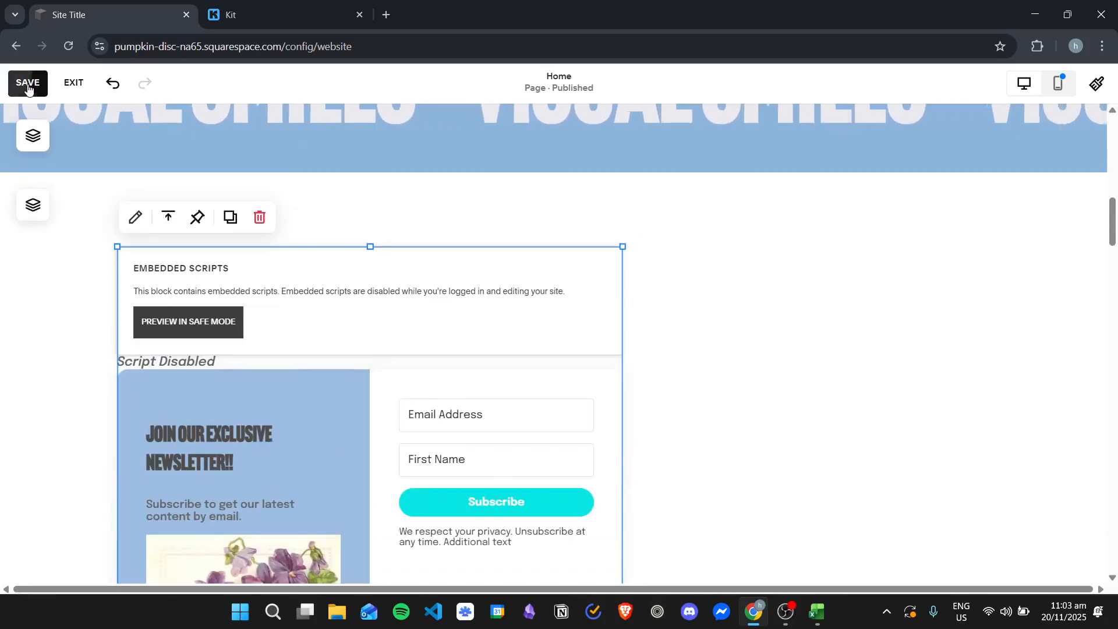
# Save the Home page and review the embedded newsletter form outside the editor
pyautogui.click(27, 85)
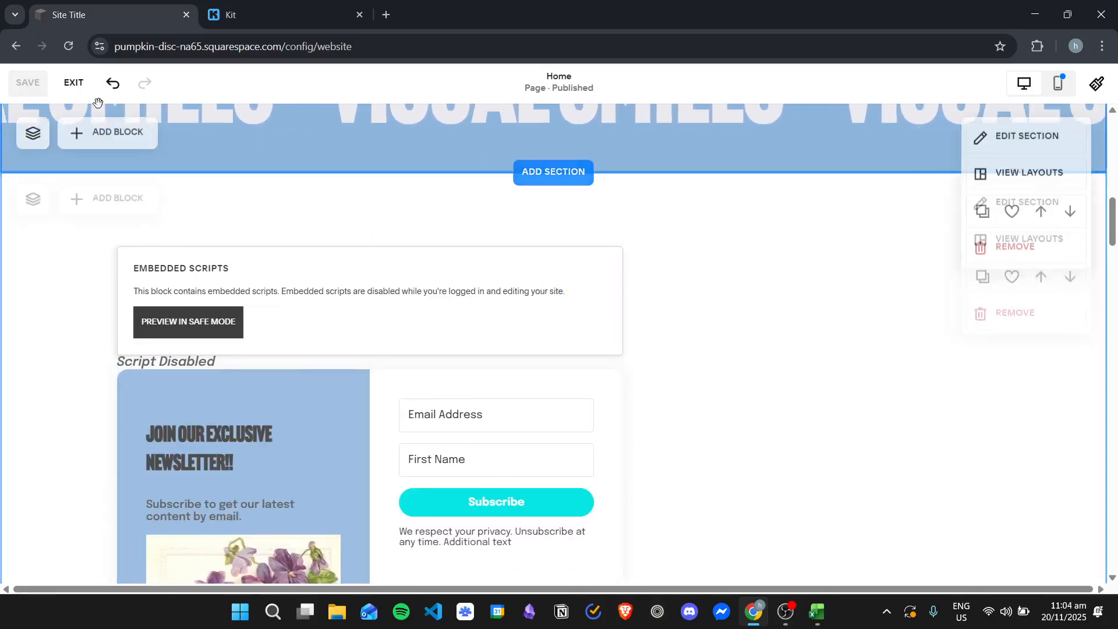
pyautogui.click(75, 83)
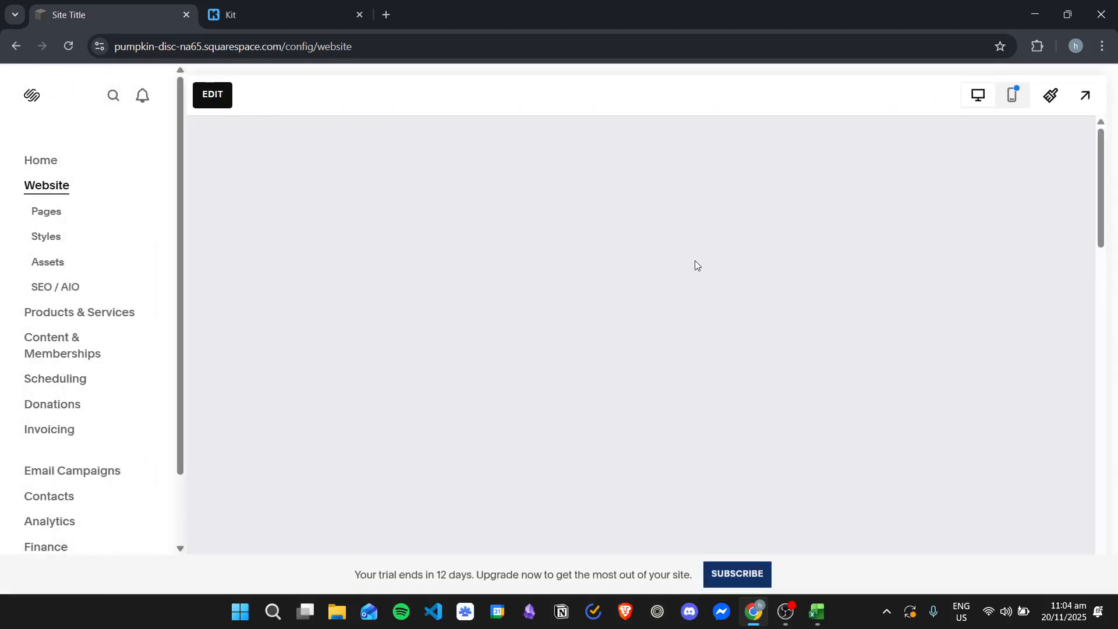
pyautogui.scroll(-7, 696, 252)
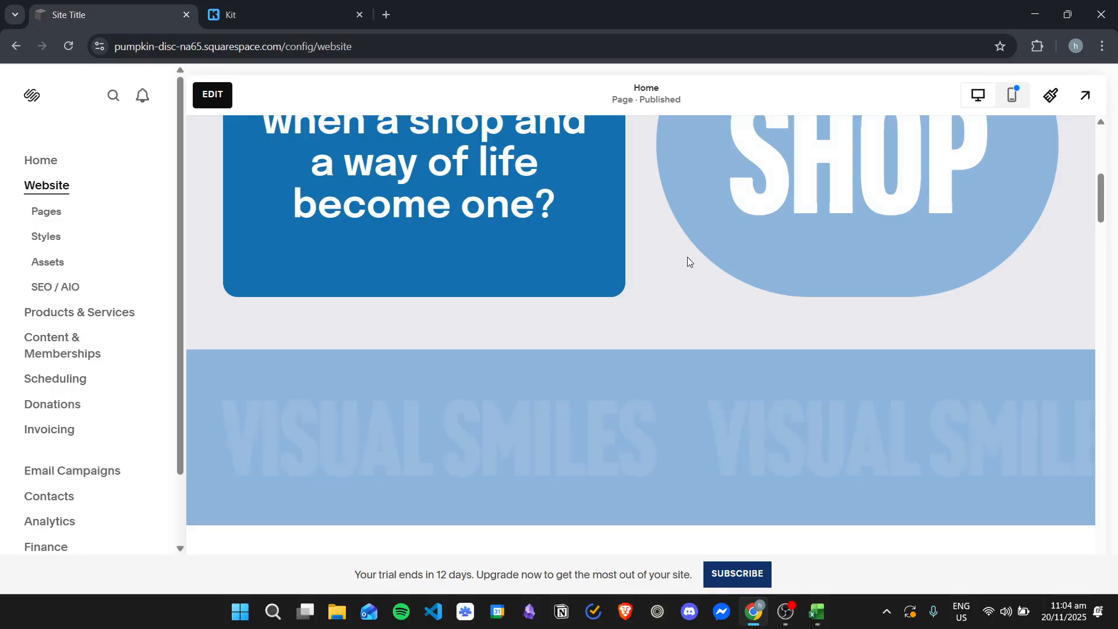
pyautogui.scroll(-6, 686, 257)
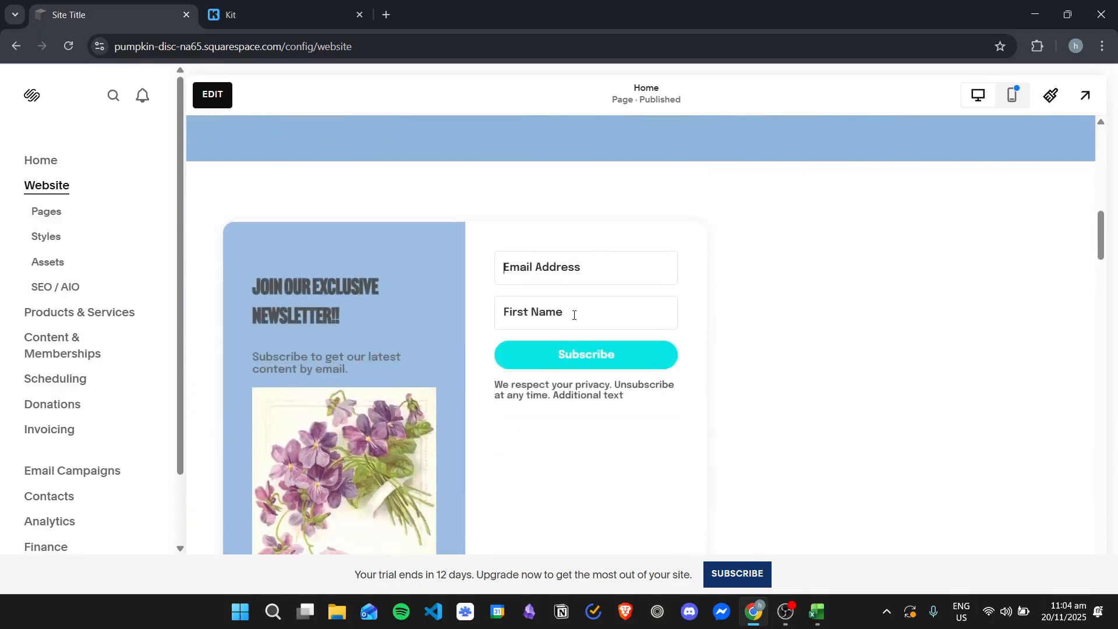
pyautogui.scroll(-6, 552, 358)
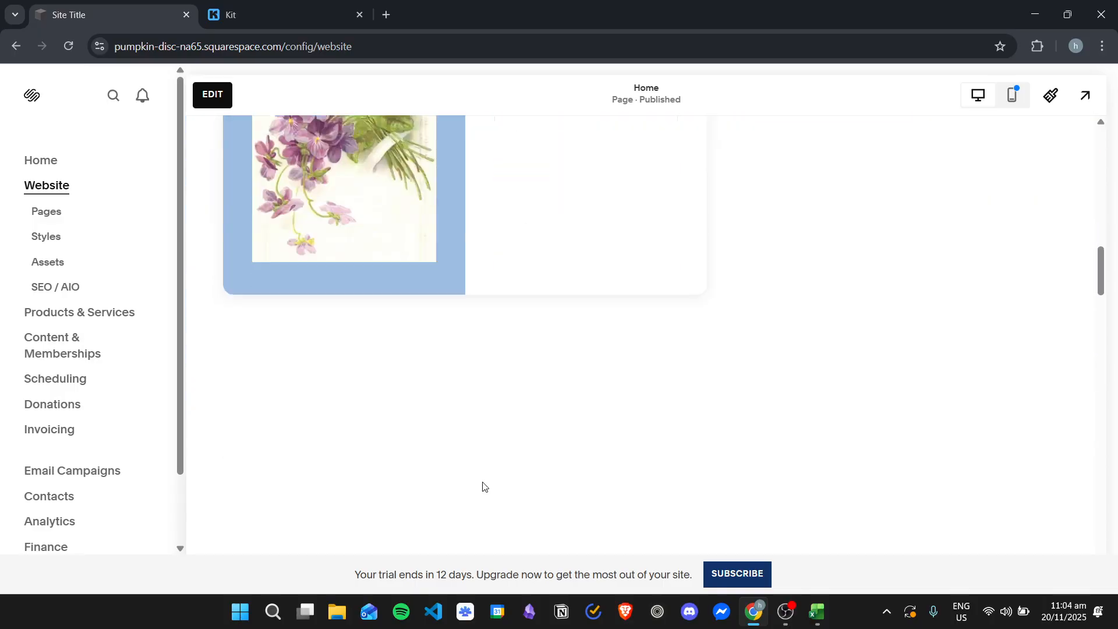
pyautogui.scroll(4, 484, 487)
# Reopen the Home page for editing and shorten the Embed block to end at the form's lower edge
pyautogui.click(213, 95)
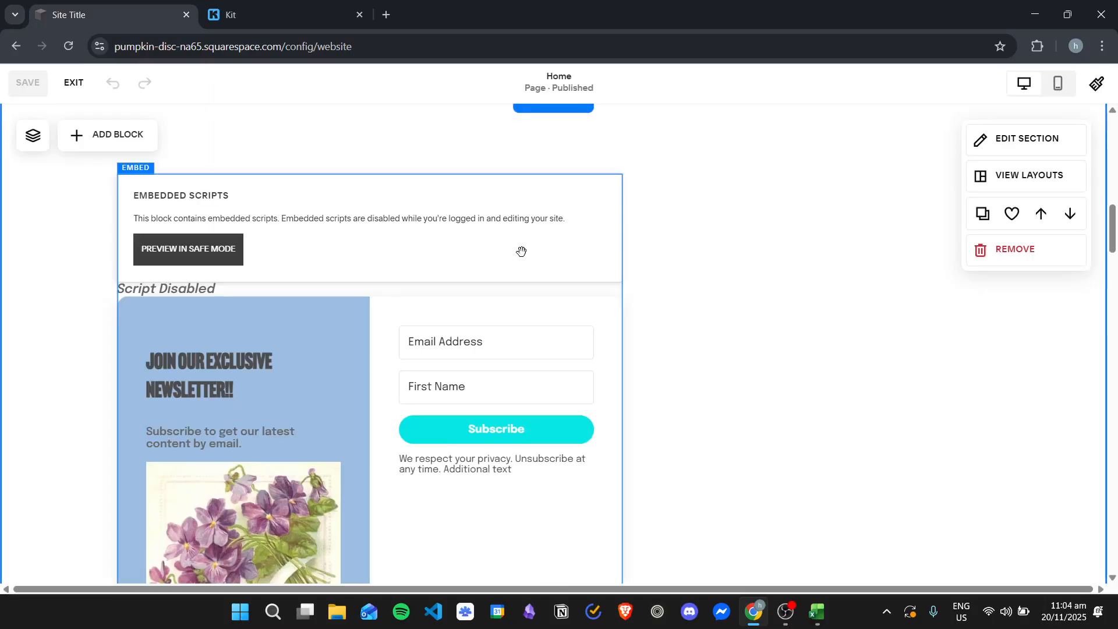
pyautogui.click(507, 275)
pyautogui.scroll(-9, 507, 349)
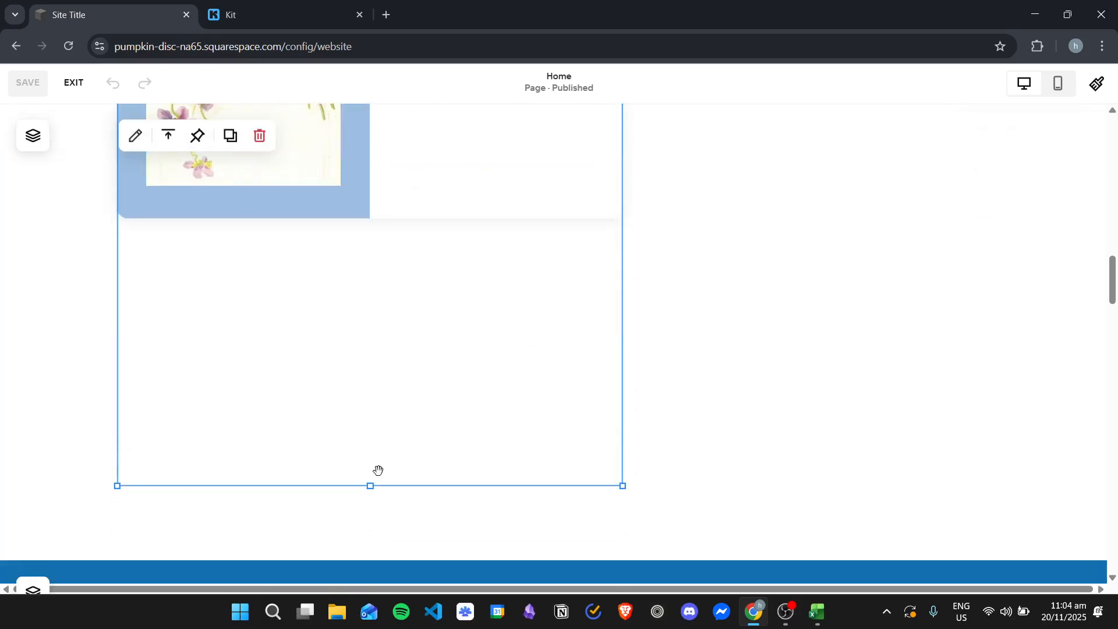
pyautogui.moveTo(370, 482); pyautogui.dragTo(379, 225)
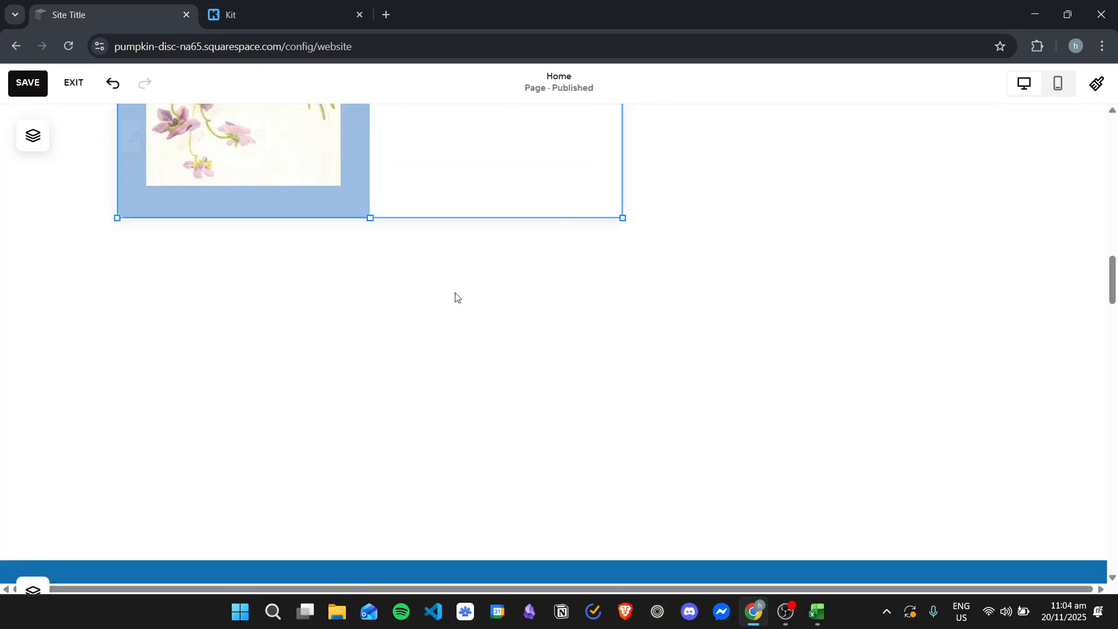
pyautogui.scroll(3, 454, 298)
pyautogui.moveTo(371, 173); pyautogui.dragTo(376, 279)
pyautogui.scroll(3, 771, 384)
pyautogui.moveTo(307, 399); pyautogui.dragTo(354, 417)
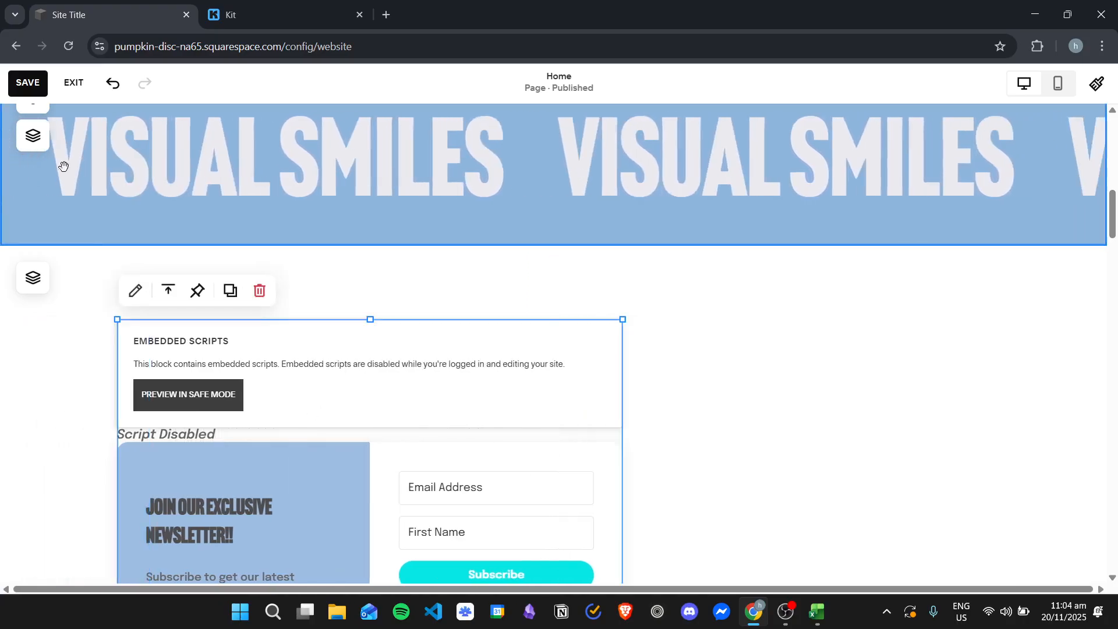
# Add a Code block to the section and place it beside the Embed block, on its right
pyautogui.click(110, 278)
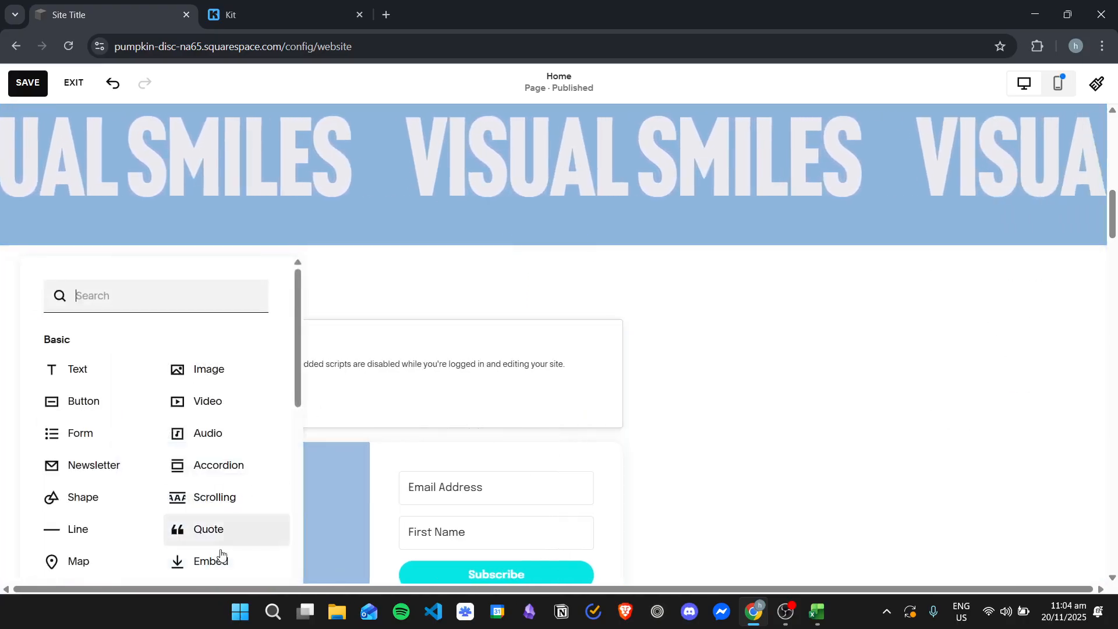
pyautogui.scroll(-3, 175, 466)
pyautogui.click(198, 445)
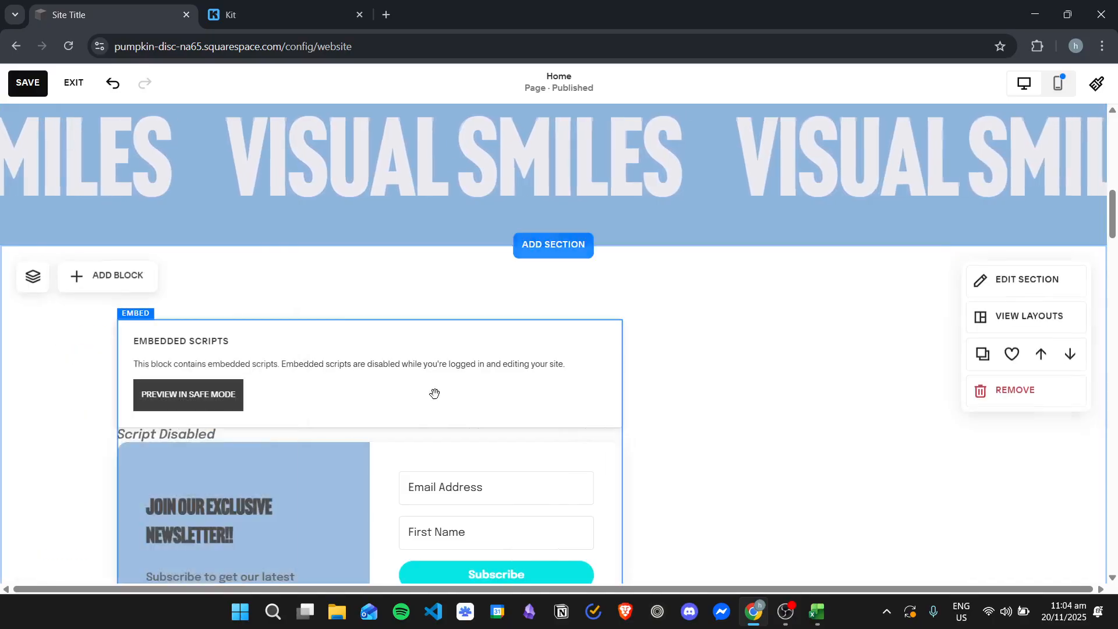
pyautogui.moveTo(179, 351); pyautogui.dragTo(675, 336)
# Replace the Code block's placeholder HTML with the copied Kit form code
pyautogui.doubleClick(675, 335)
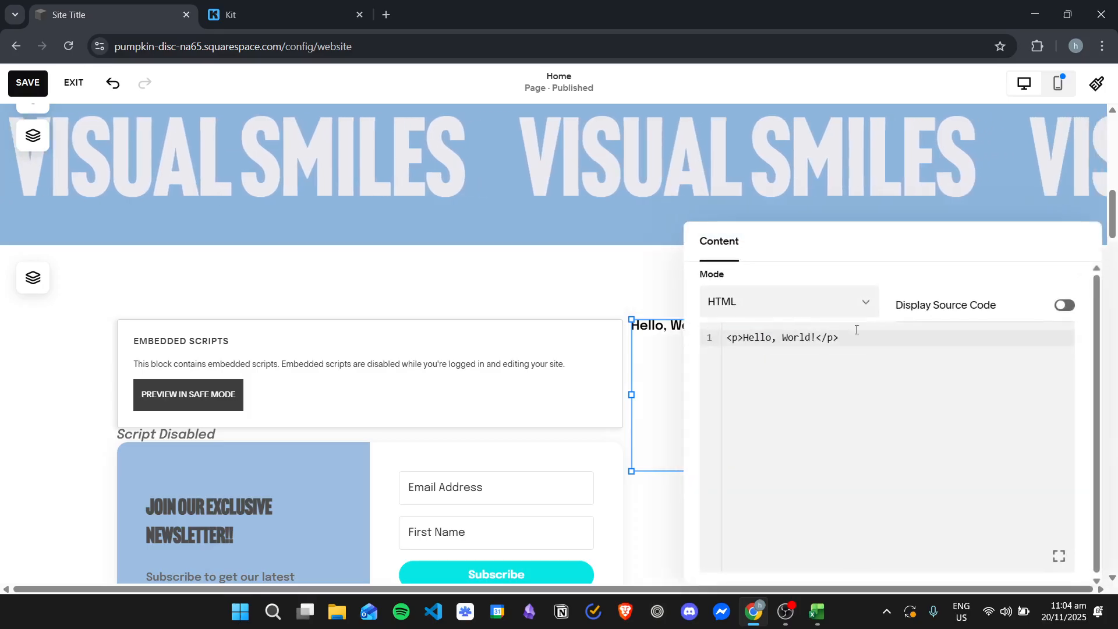
pyautogui.hotkey('ctrl', 'a')
pyautogui.hotkey('ctrl', 'v')
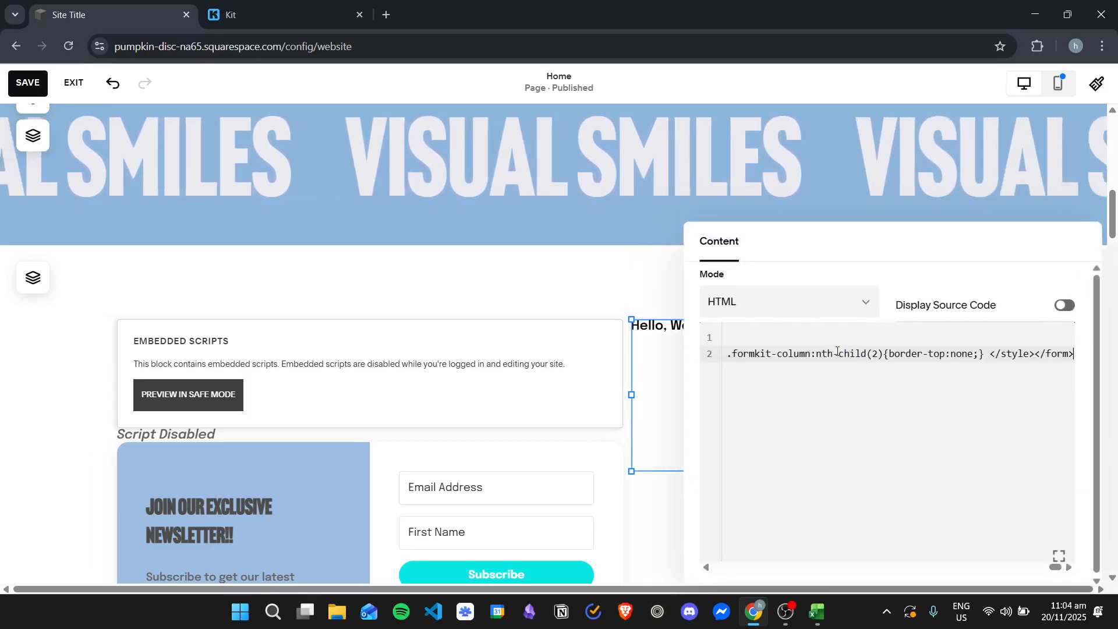
pyautogui.click(620, 302)
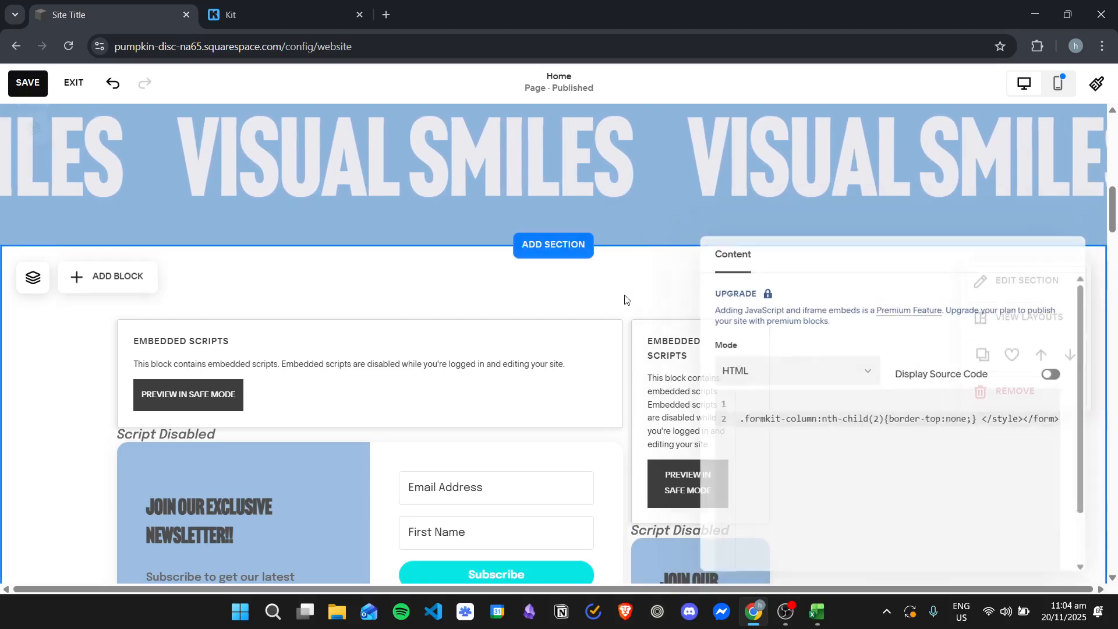
# Widen the Code block to the content edge so its form shows two columns, and compare both forms
pyautogui.scroll(-5, 796, 415)
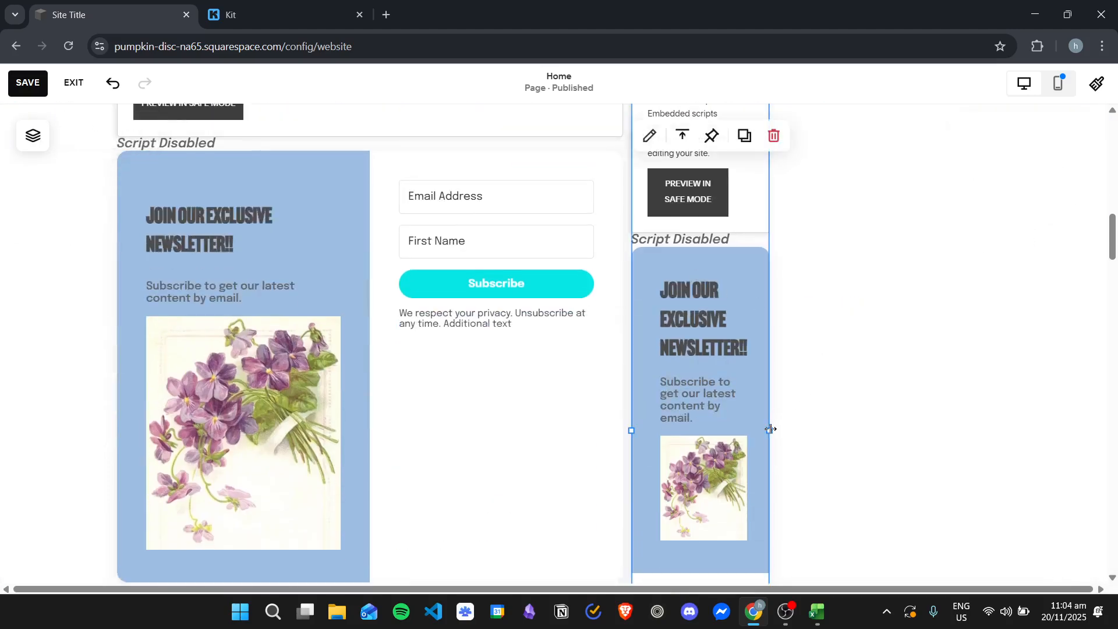
pyautogui.moveTo(770, 429); pyautogui.dragTo(990, 430)
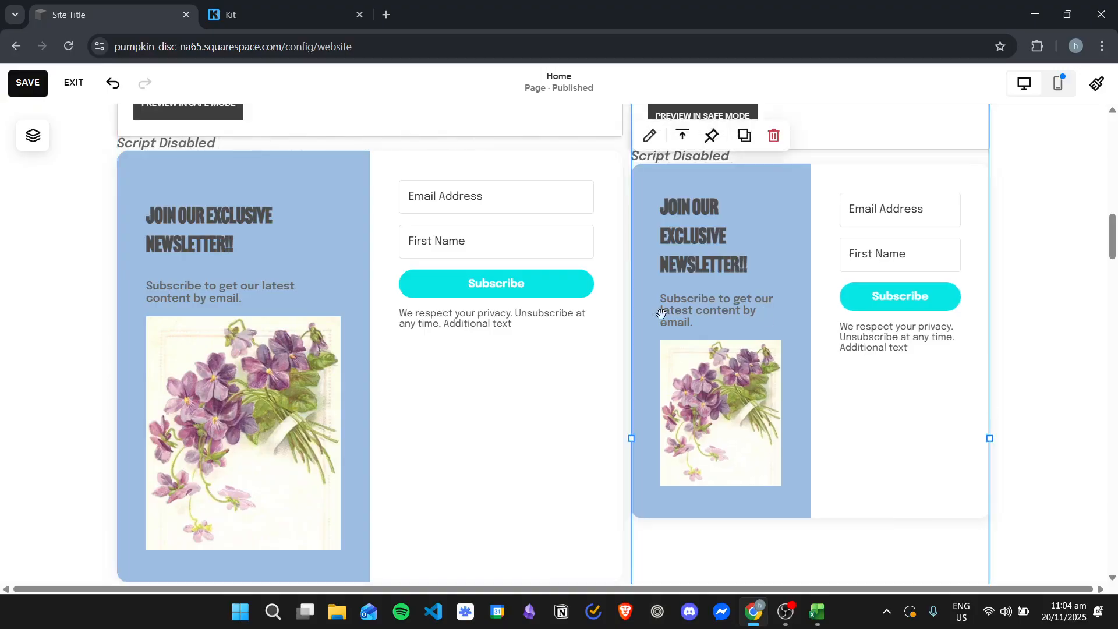
pyautogui.scroll(-4, 661, 313)
pyautogui.scroll(4, 609, 305)
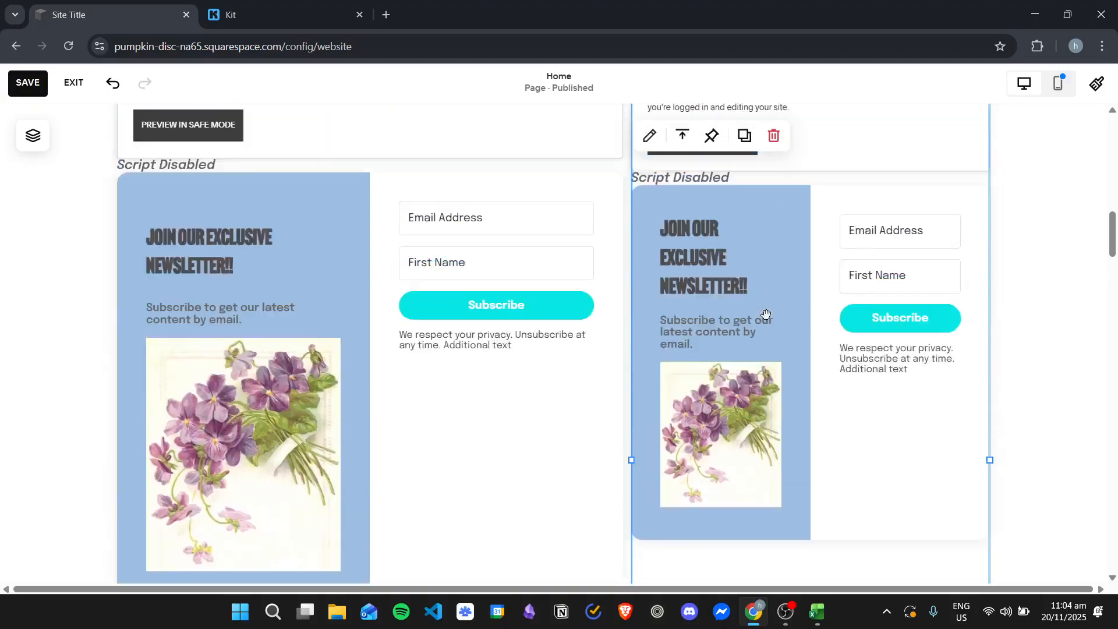
pyautogui.scroll(2, 766, 315)
pyautogui.scroll(-4, 786, 326)
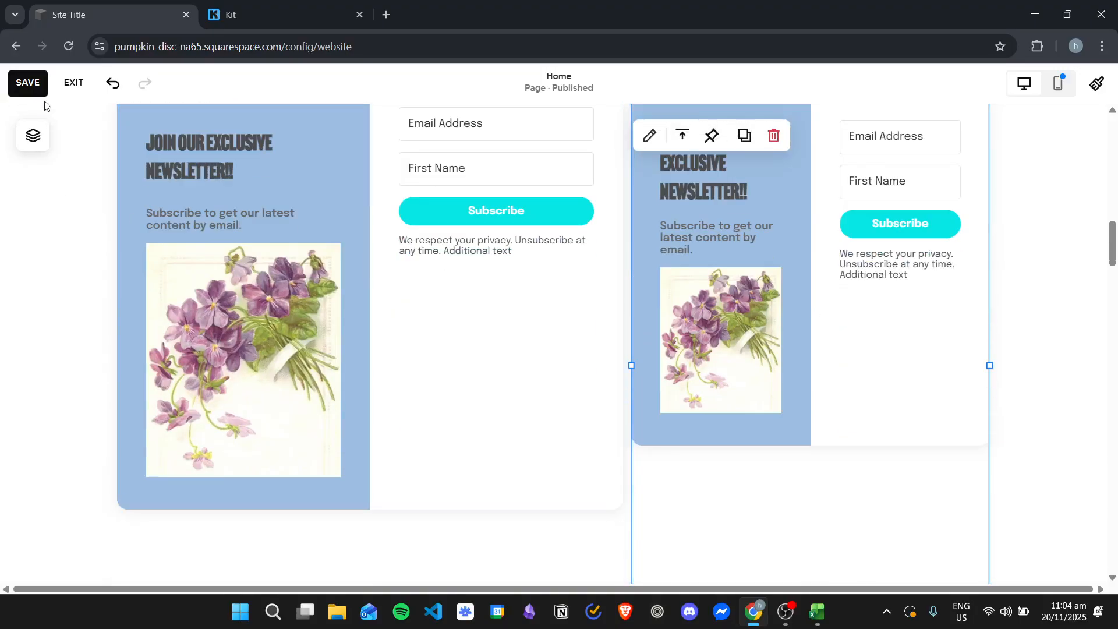
# Save the Home page and compare the embed and code versions of the form outside the editor
pyautogui.click(28, 82)
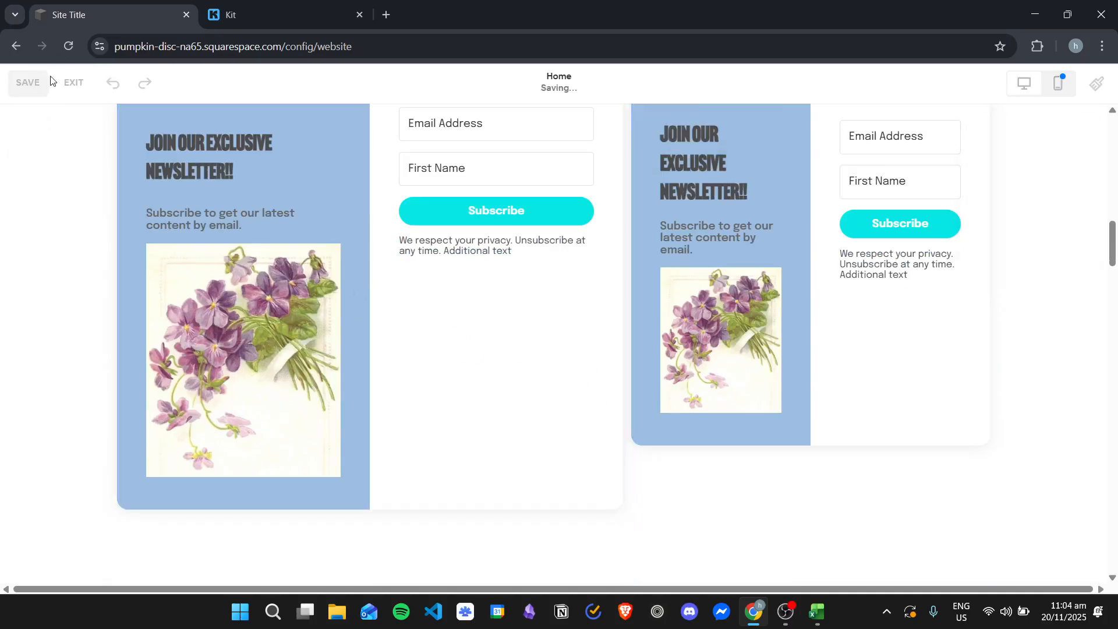
pyautogui.click(73, 83)
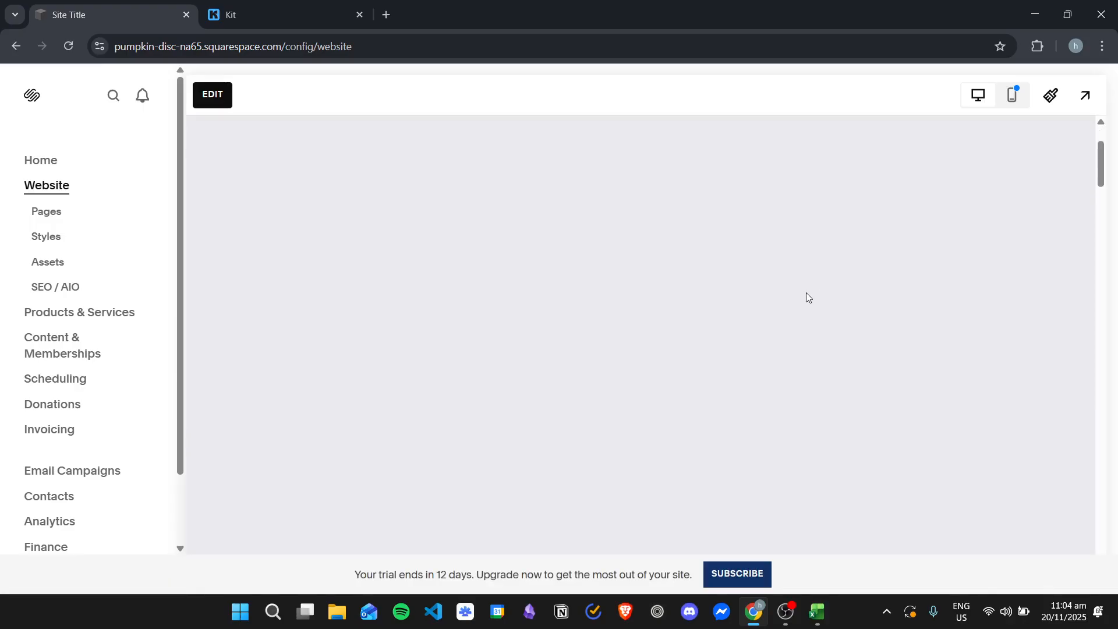
pyautogui.scroll(-14, 815, 291)
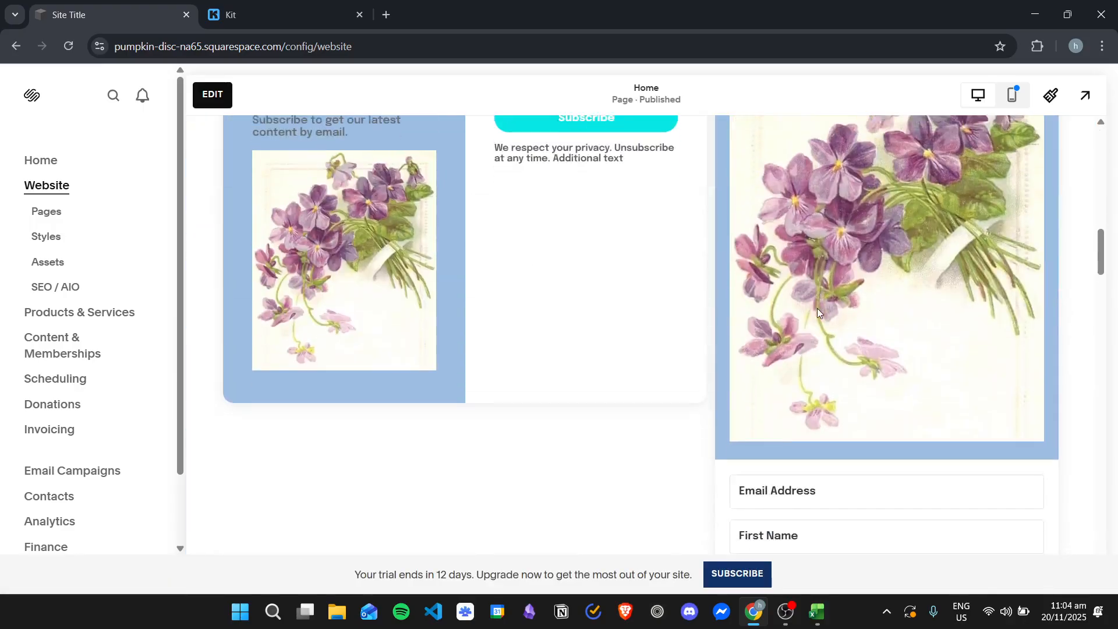
pyautogui.scroll(-1, 816, 309)
pyautogui.scroll(4, 753, 365)
pyautogui.scroll(-2, 901, 303)
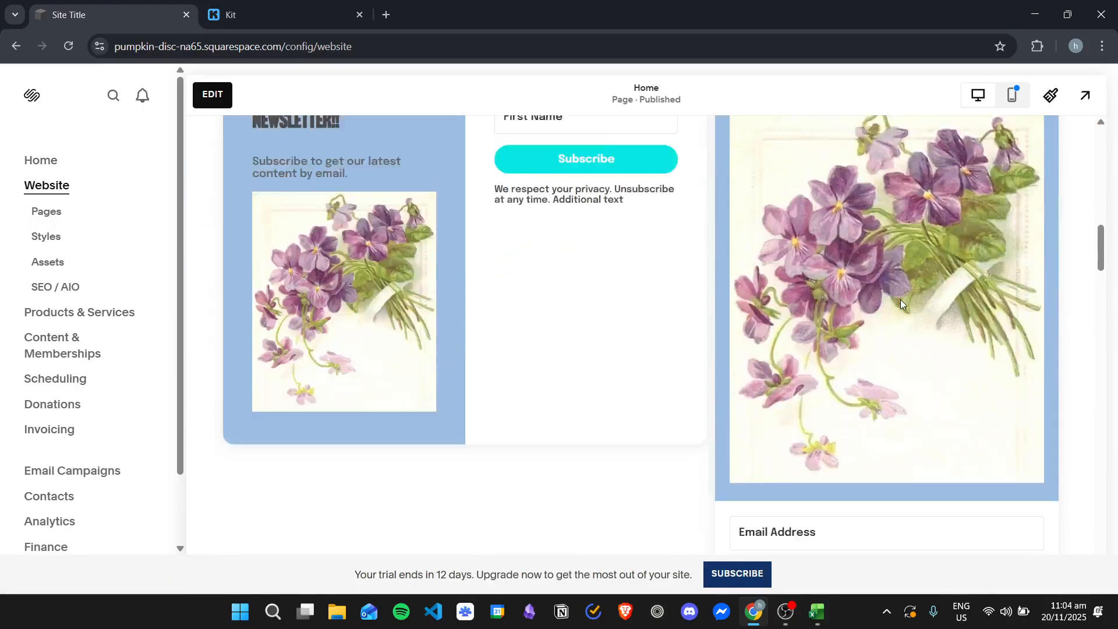
pyautogui.scroll(-3, 867, 363)
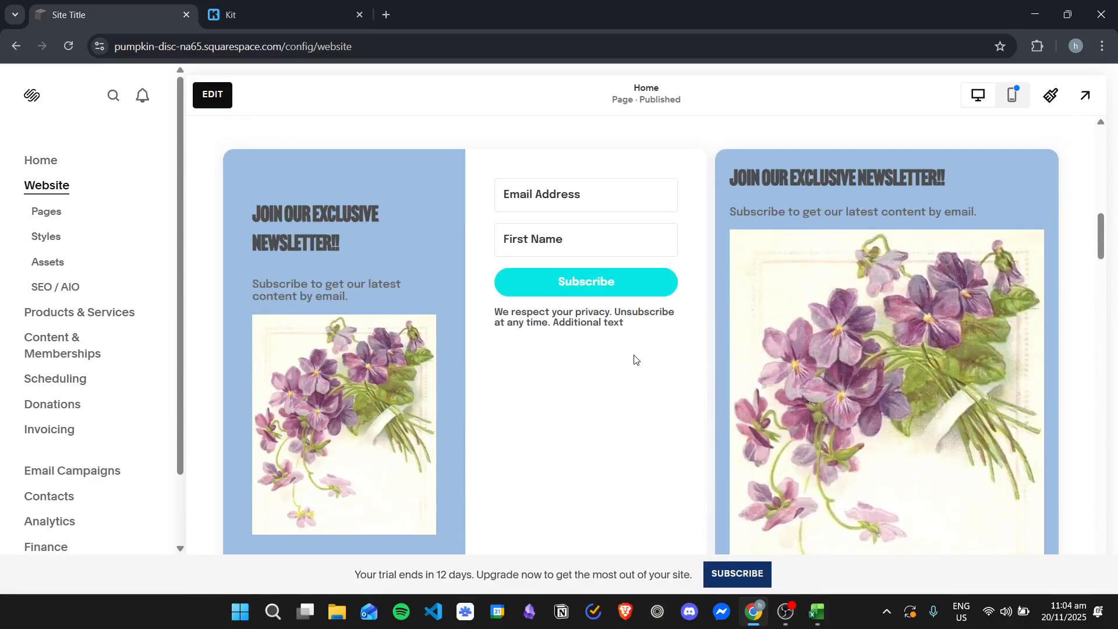